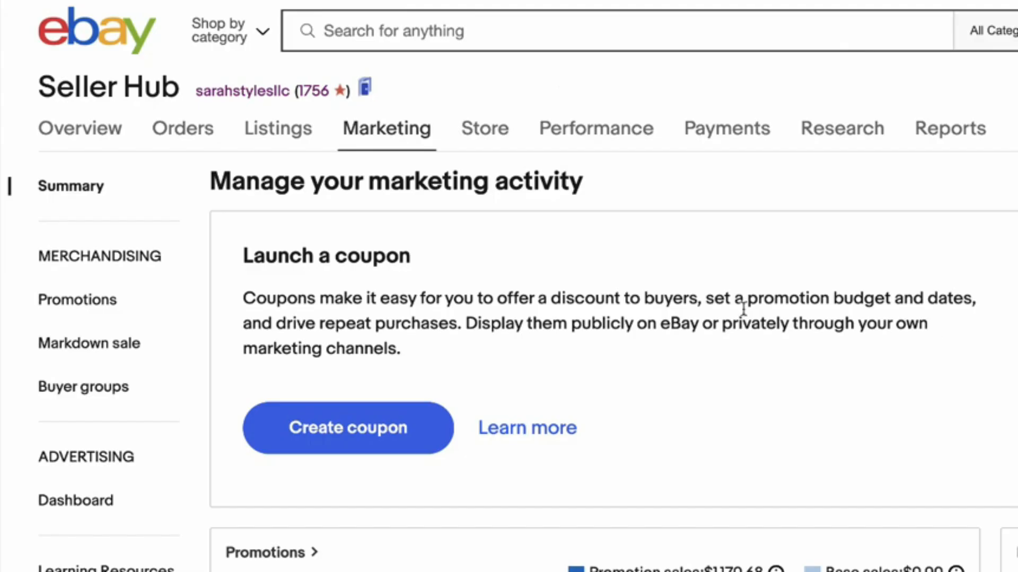
Step: Start a new sale event + markdown promotion from the markdown sale page in Seller Hub marketing
{"action": "mouse_move", "coordinate": [287, 189]}
{"action": "left_click", "coordinate": [80, 351]}
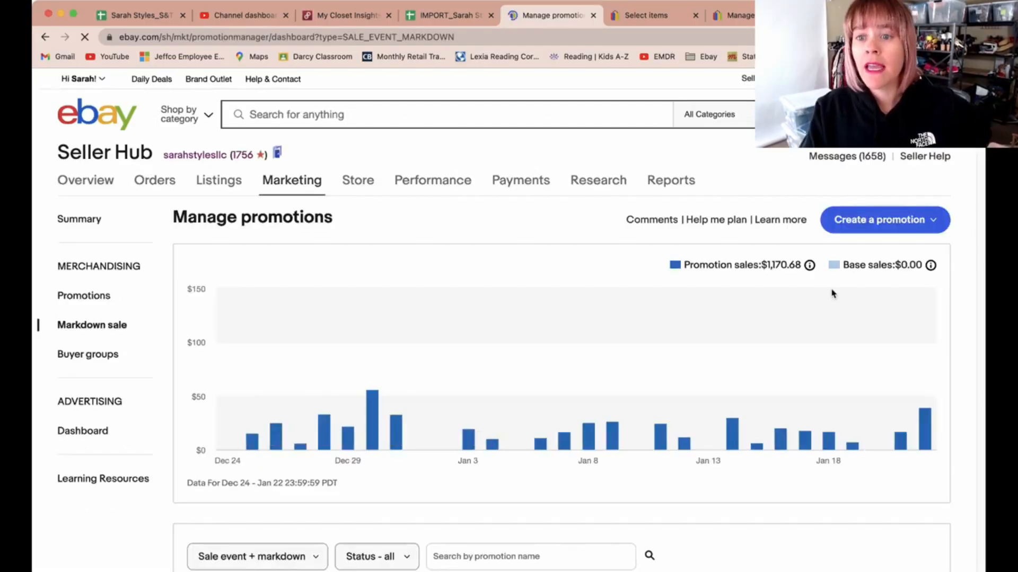
{"action": "left_click", "coordinate": [880, 220]}
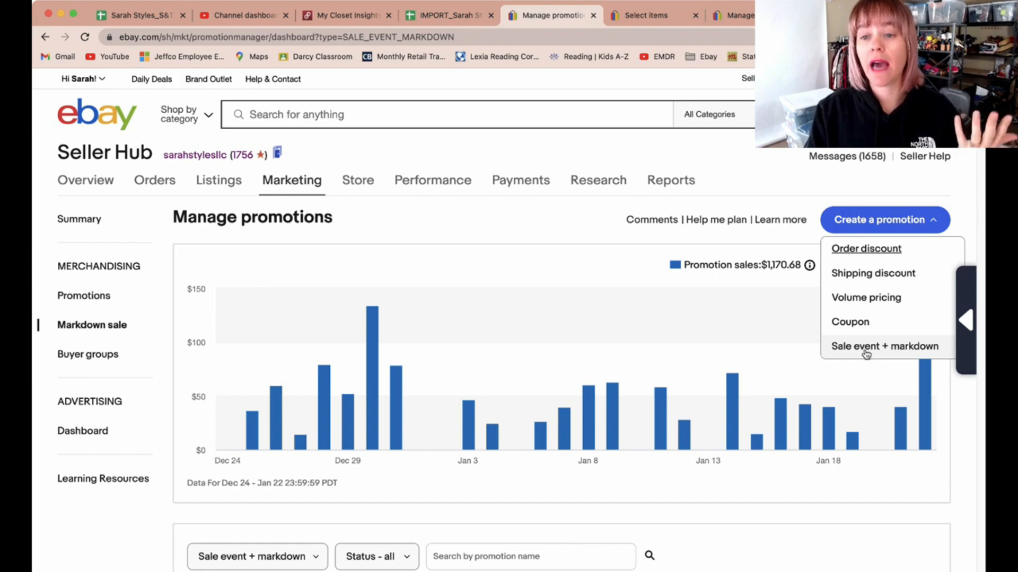
{"action": "left_click", "coordinate": [866, 351]}
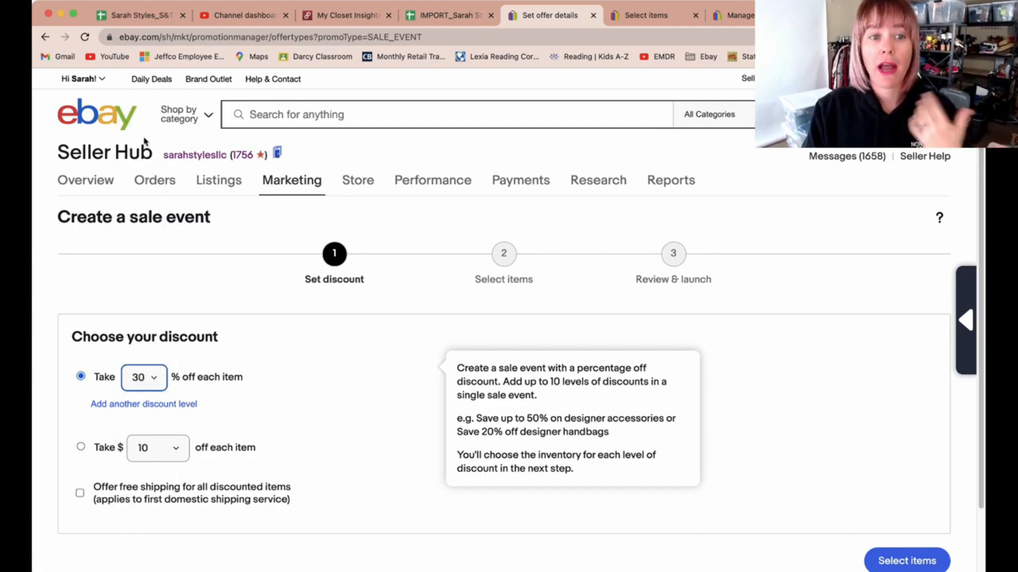
Step: Set the discount to 15% off each item and choose to create item rules using categories
{"action": "left_click", "coordinate": [145, 151]}
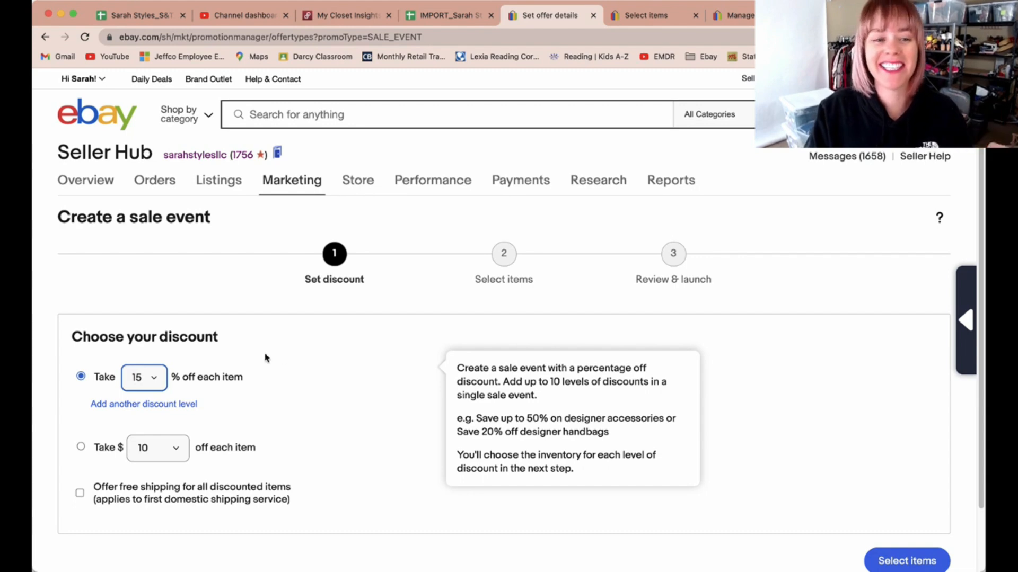
{"action": "left_click", "coordinate": [908, 561]}
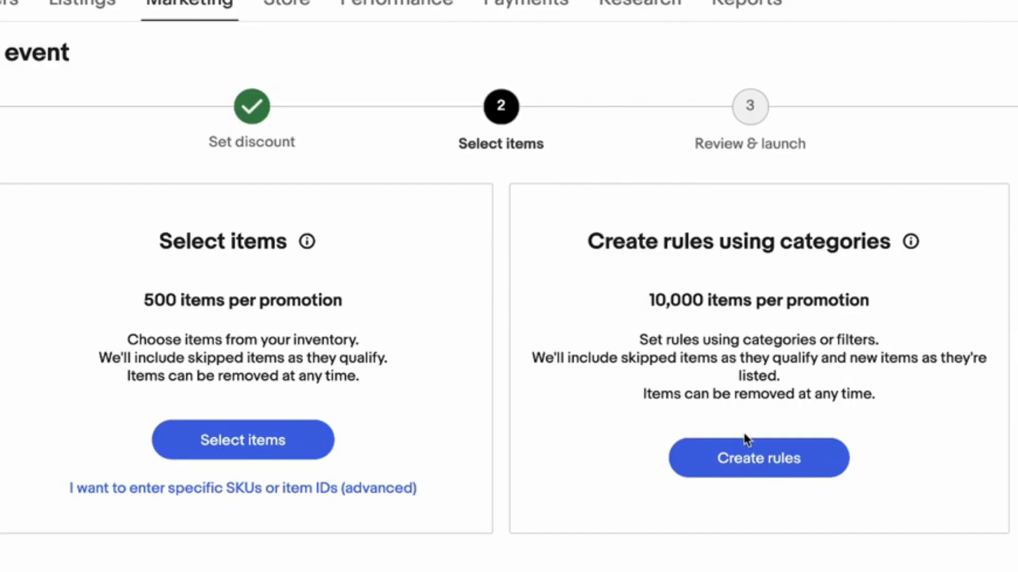
{"action": "left_click", "coordinate": [745, 467]}
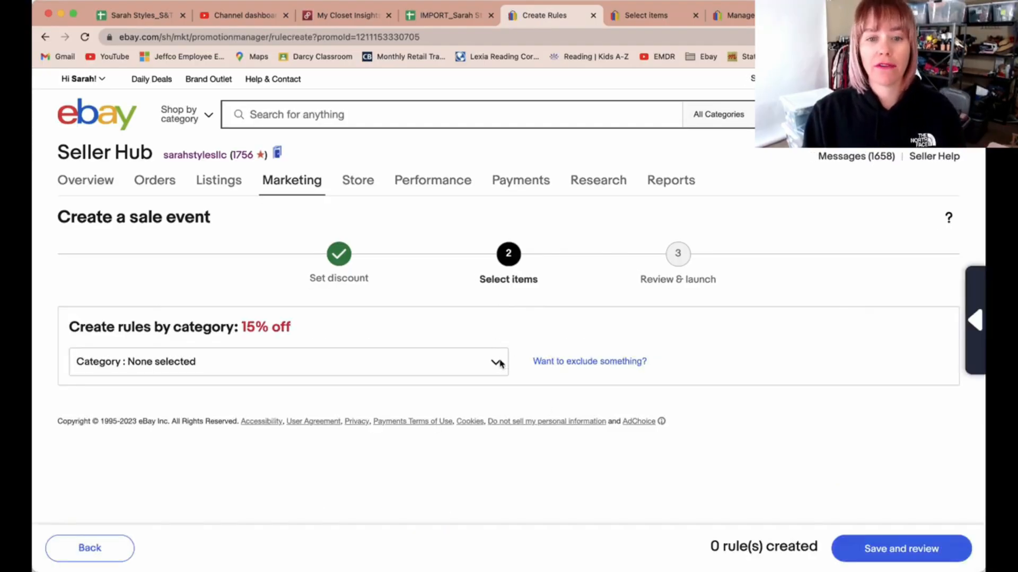
Step: Apply the rule's category selection to all inventory
{"action": "left_click", "coordinate": [497, 363]}
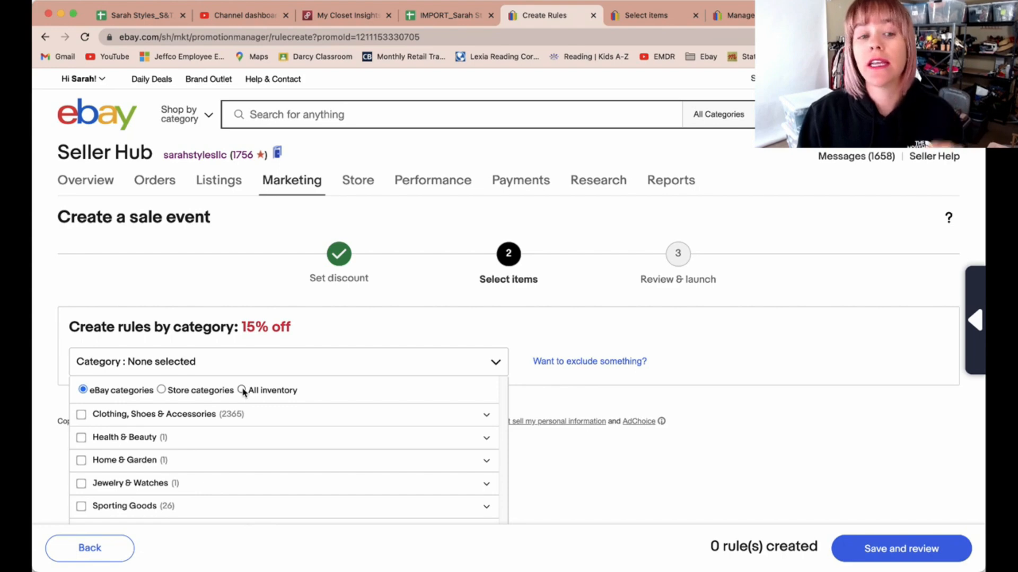
{"action": "left_click", "coordinate": [243, 390]}
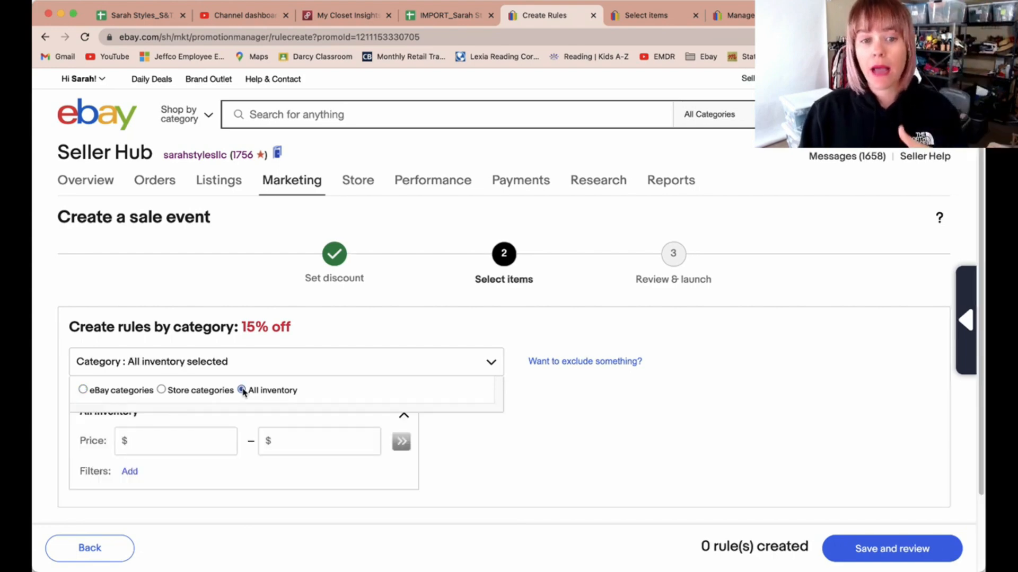
Step: Open the item exclusion and condition filter options for the rule, closing each without changes
{"action": "left_click", "coordinate": [570, 366]}
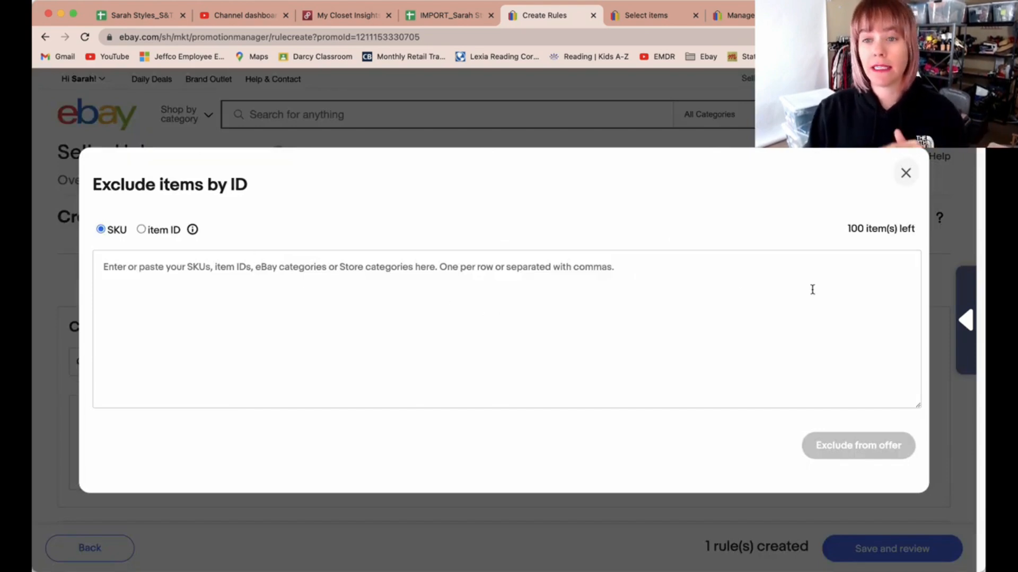
{"action": "left_click", "coordinate": [903, 173]}
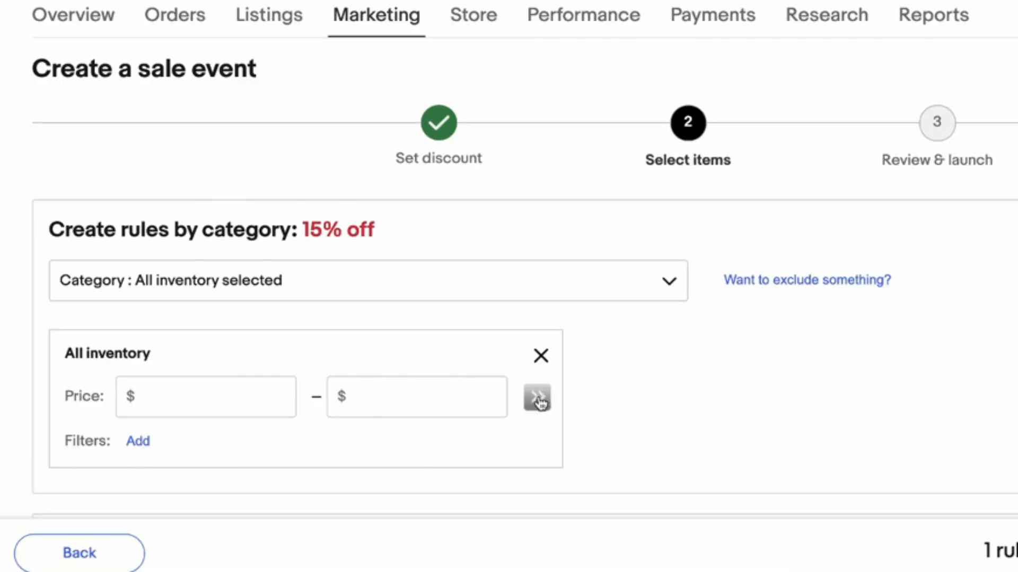
{"action": "left_click", "coordinate": [130, 441]}
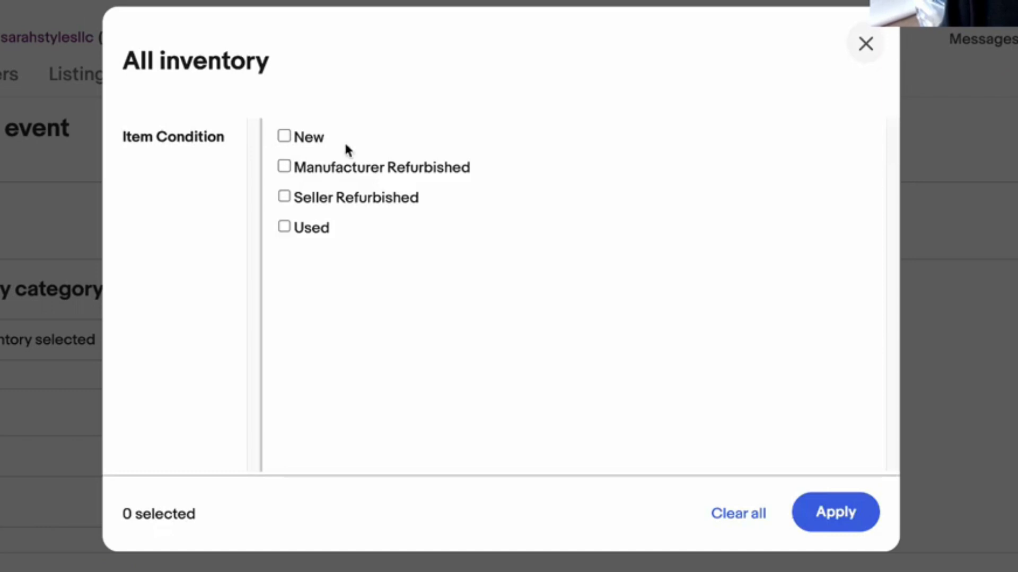
{"action": "left_click", "coordinate": [867, 45]}
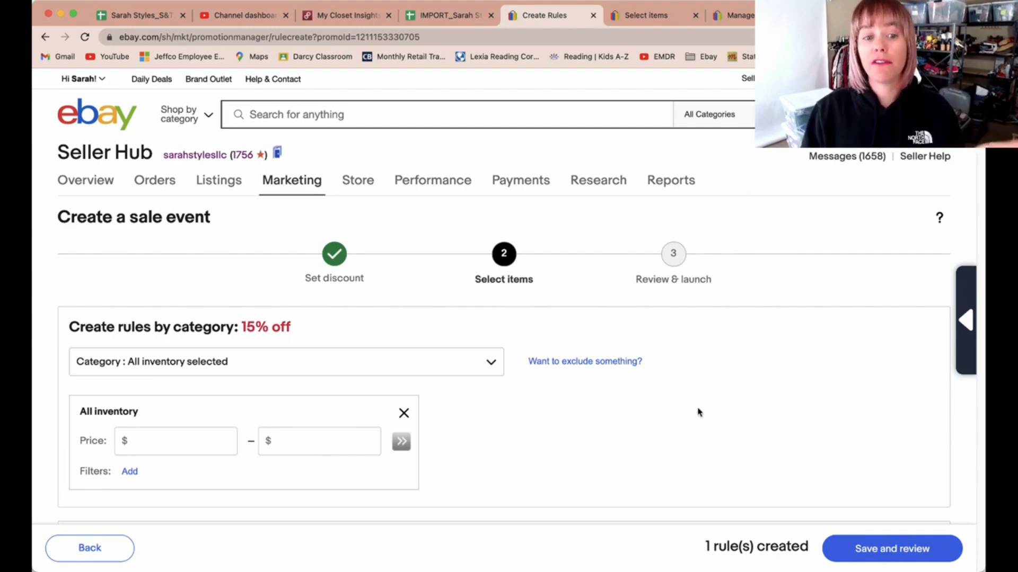
Step: Save the all-inventory rule and continue to the review step
{"action": "scroll", "coordinate": [702, 423], "scroll_direction": "down", "scroll_amount": 2}
{"action": "scroll", "coordinate": [702, 422], "scroll_direction": "down", "scroll_amount": 1}
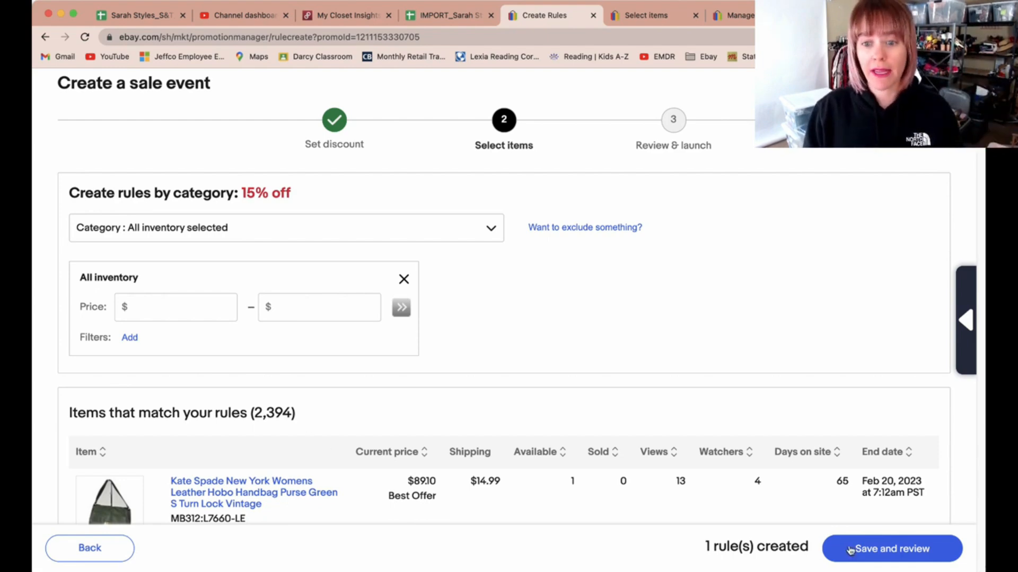
{"action": "scroll", "coordinate": [704, 360], "scroll_direction": "down", "scroll_amount": 5}
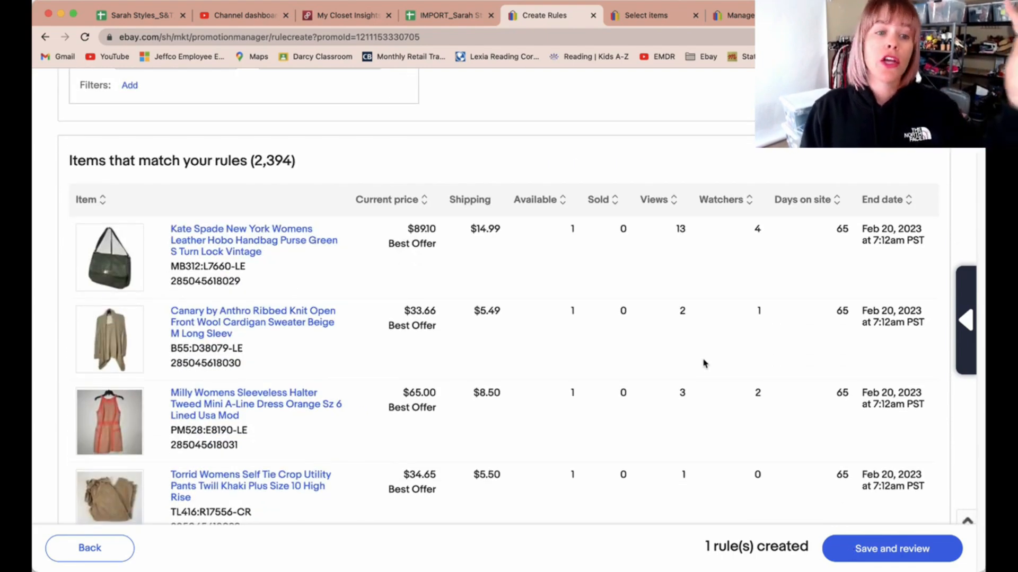
{"action": "scroll", "coordinate": [704, 365], "scroll_direction": "down", "scroll_amount": 2}
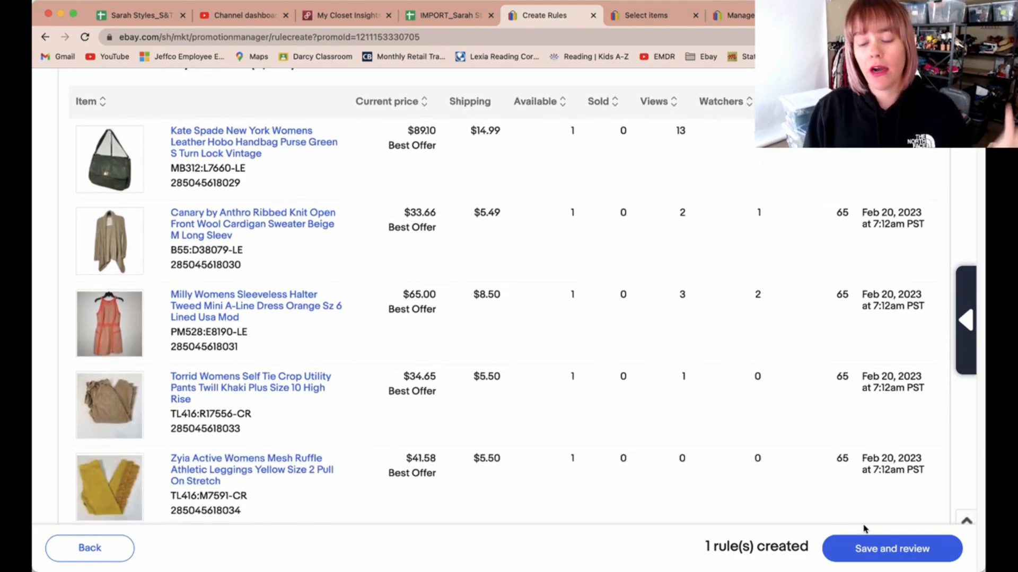
{"action": "left_click", "coordinate": [862, 555]}
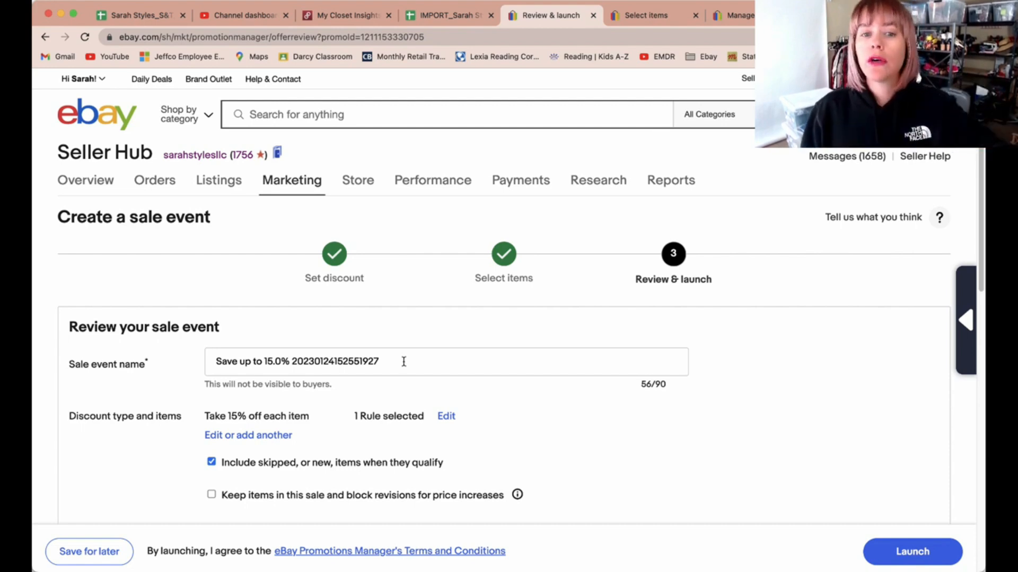
Step: Turn off the option to include skipped or new items when they qualify
{"action": "left_click_drag", "start_coordinate": [403, 361], "coordinate": [207, 347]}
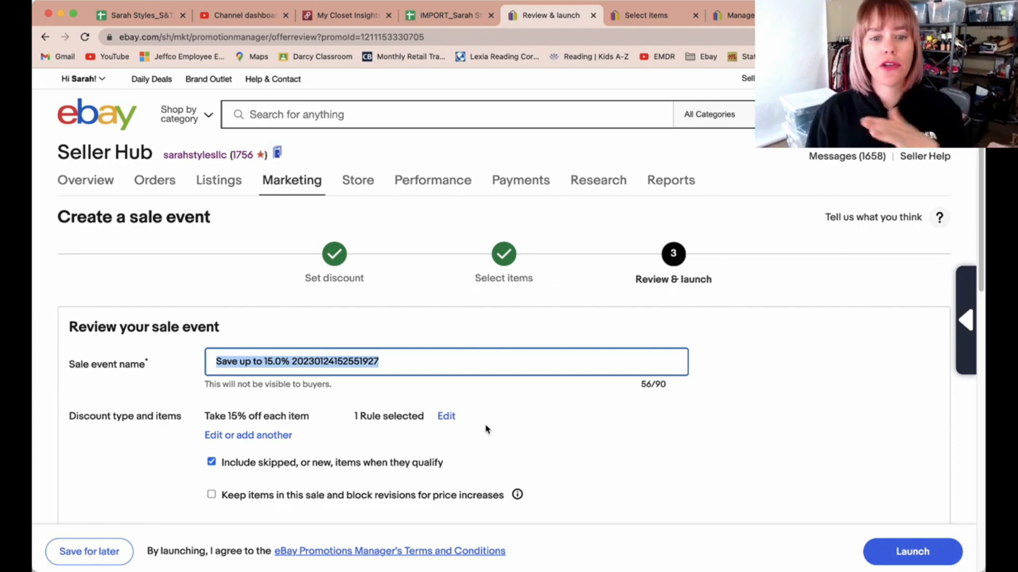
{"action": "left_click", "coordinate": [502, 431]}
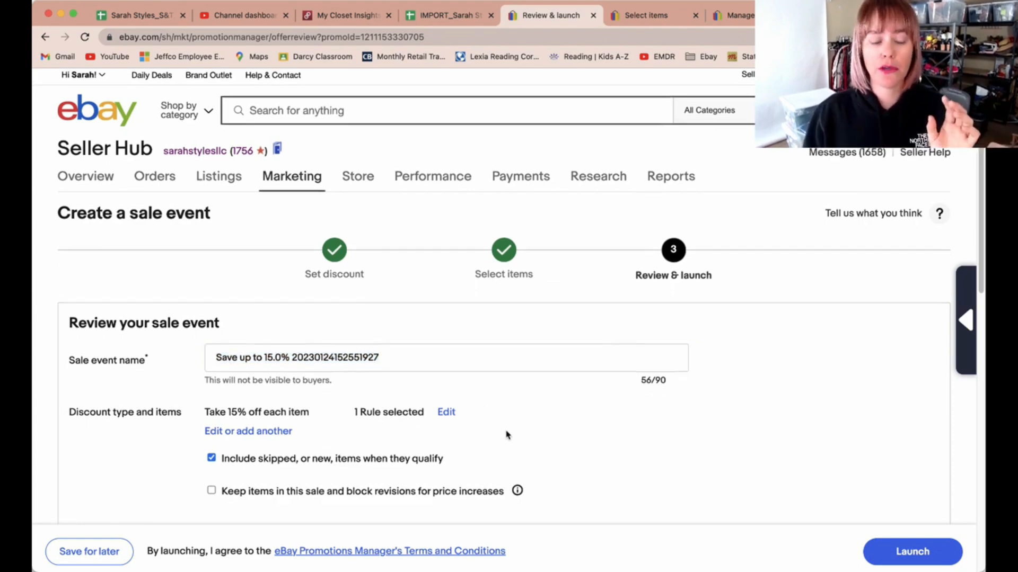
{"action": "scroll", "coordinate": [504, 432], "scroll_direction": "down", "scroll_amount": 3}
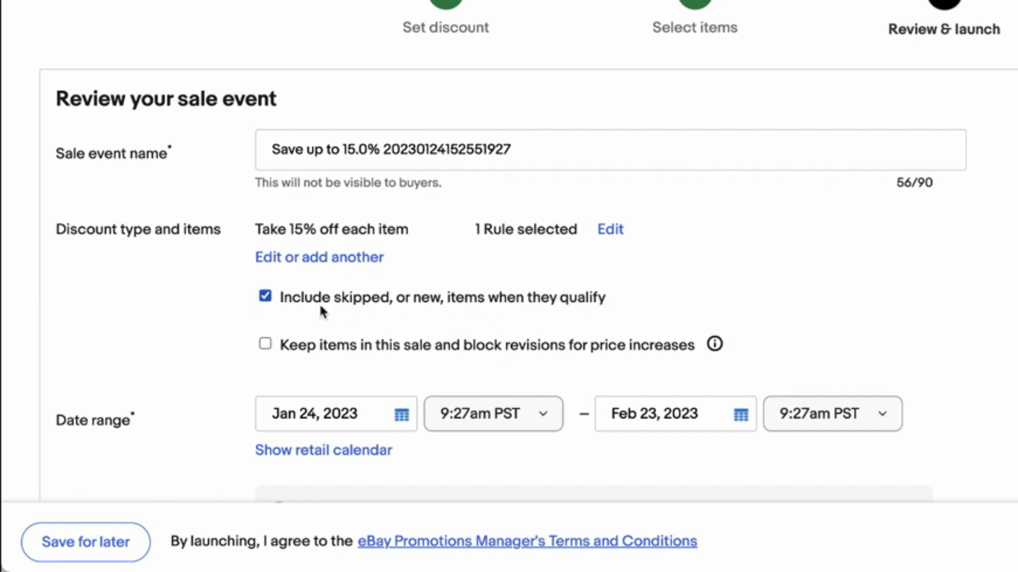
{"action": "left_click", "coordinate": [265, 297]}
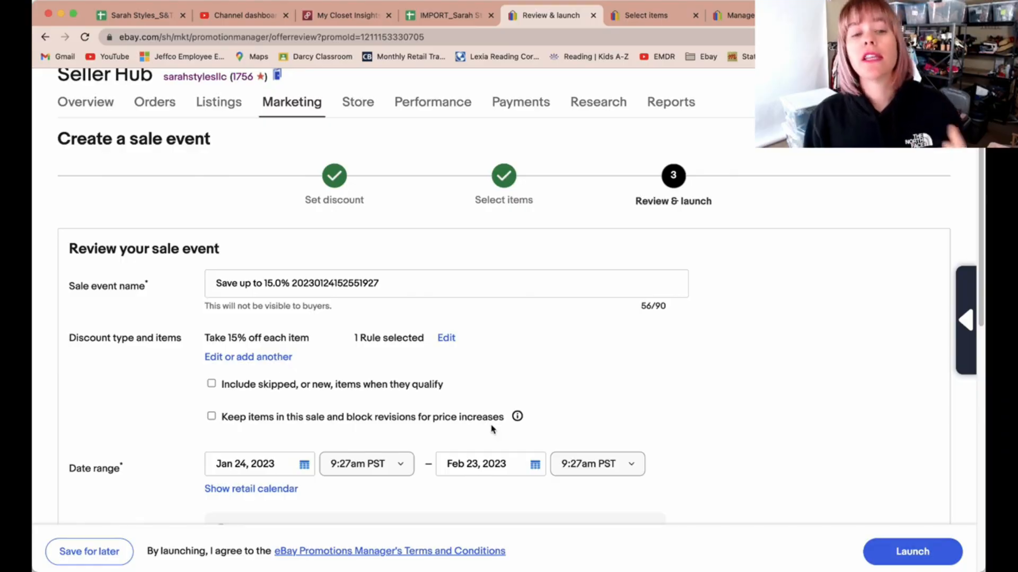
Step: Set the sale event's end date to Feb 1, 2023
{"action": "mouse_move", "coordinate": [685, 347]}
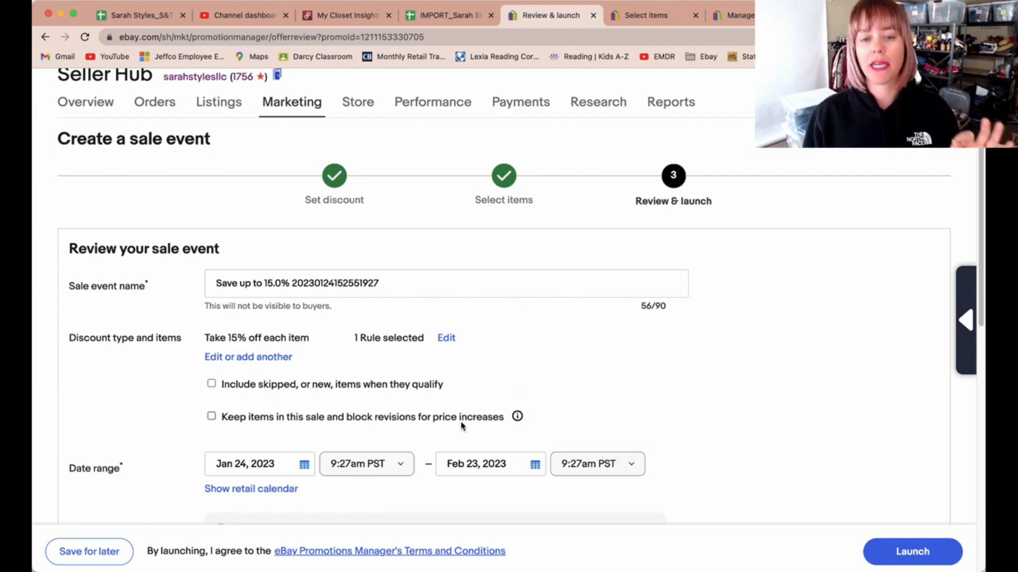
{"action": "scroll", "coordinate": [620, 384], "scroll_direction": "down", "scroll_amount": 3}
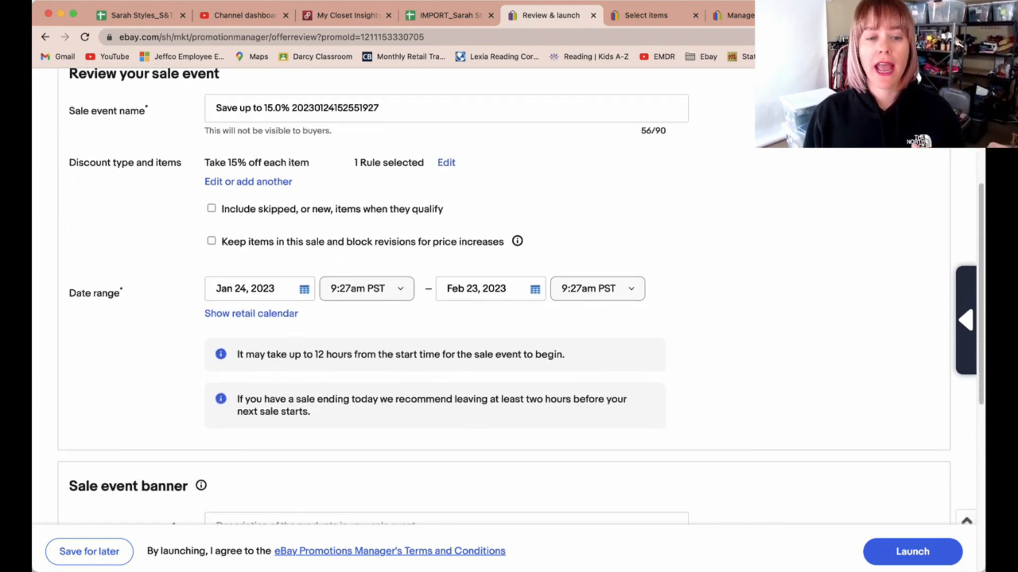
{"action": "left_click", "coordinate": [535, 290]}
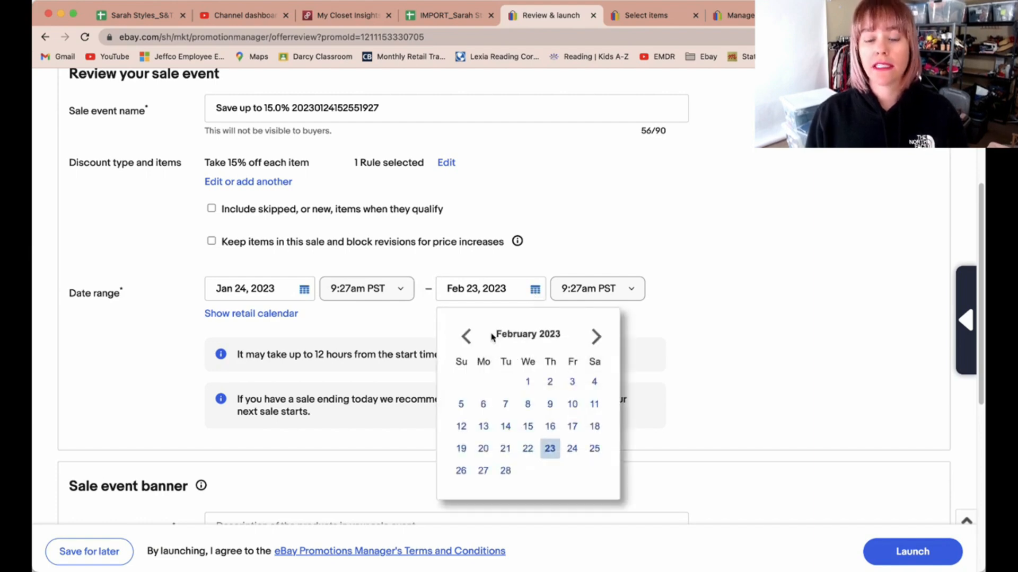
{"action": "left_click", "coordinate": [467, 337]}
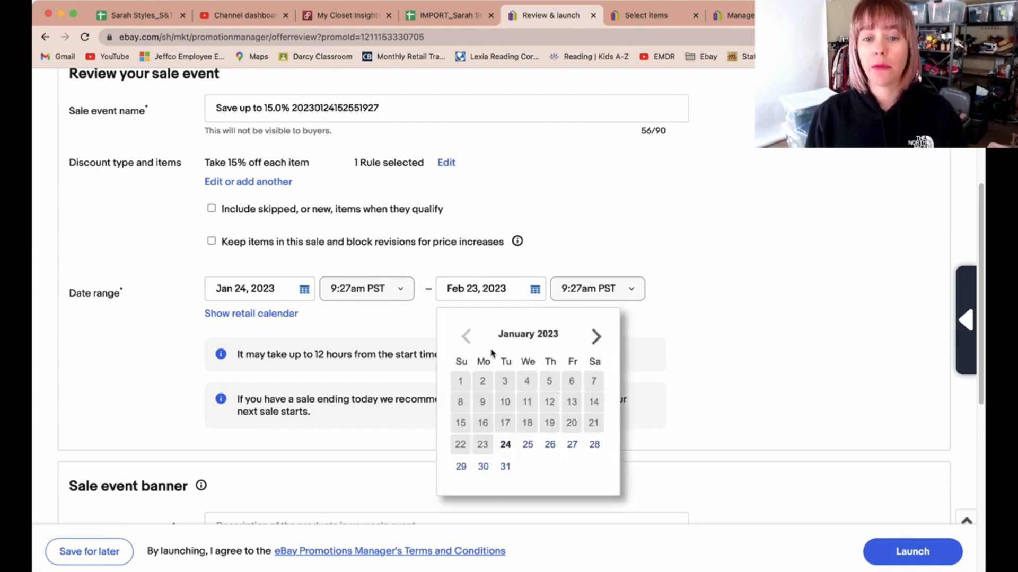
{"action": "left_click", "coordinate": [505, 467]}
{"action": "left_click", "coordinate": [535, 290]}
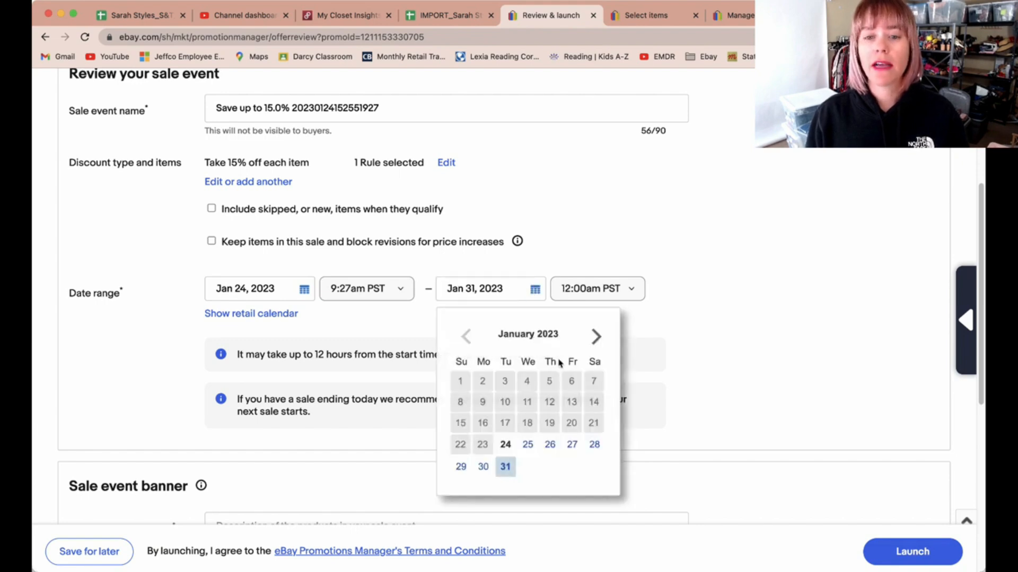
{"action": "left_click", "coordinate": [596, 337]}
{"action": "left_click", "coordinate": [528, 382]}
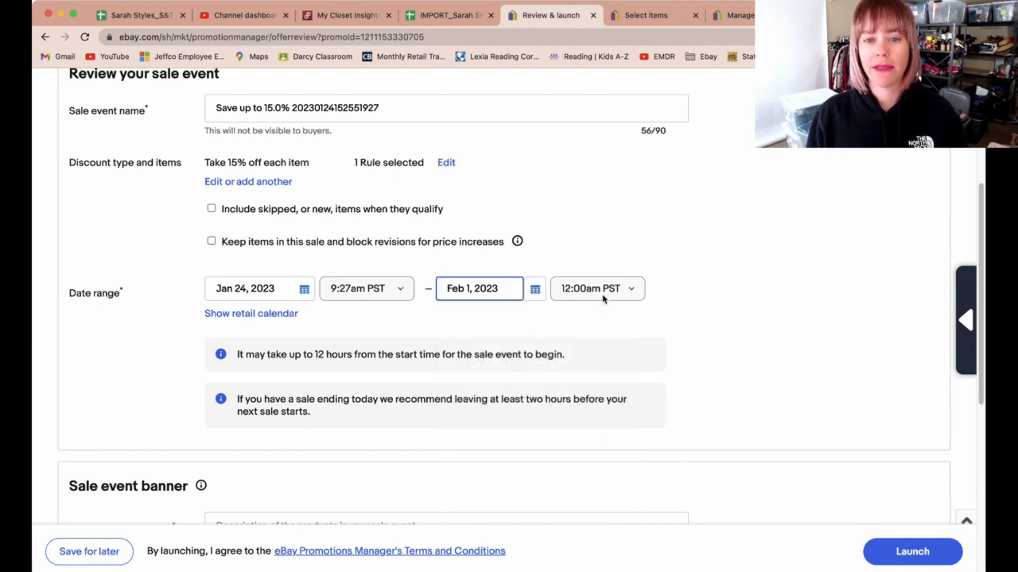
Step: Set the sale event's end time to 5:30am PST
{"action": "left_click", "coordinate": [615, 291]}
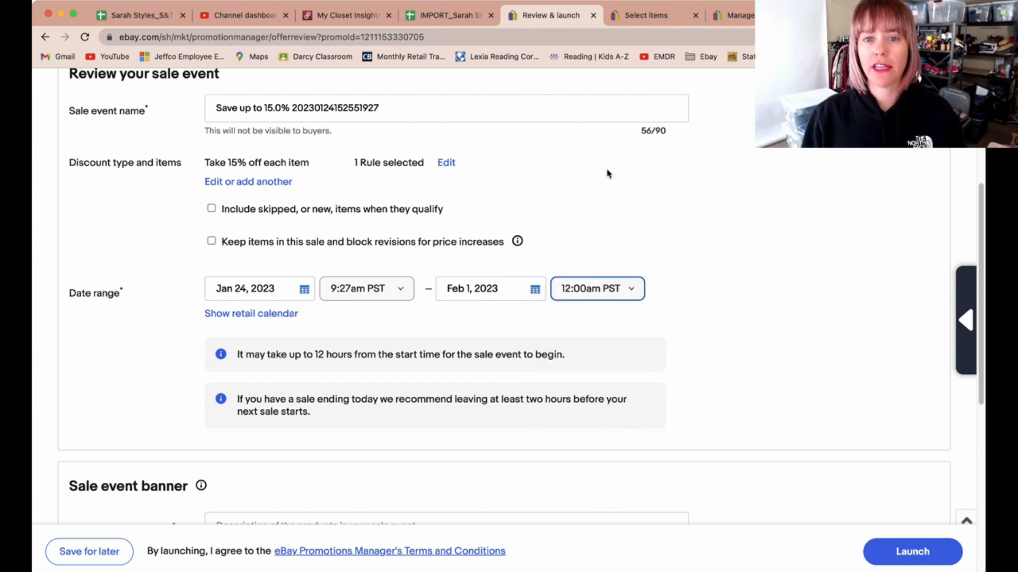
{"action": "left_click", "coordinate": [606, 134]}
{"action": "left_click", "coordinate": [740, 321]}
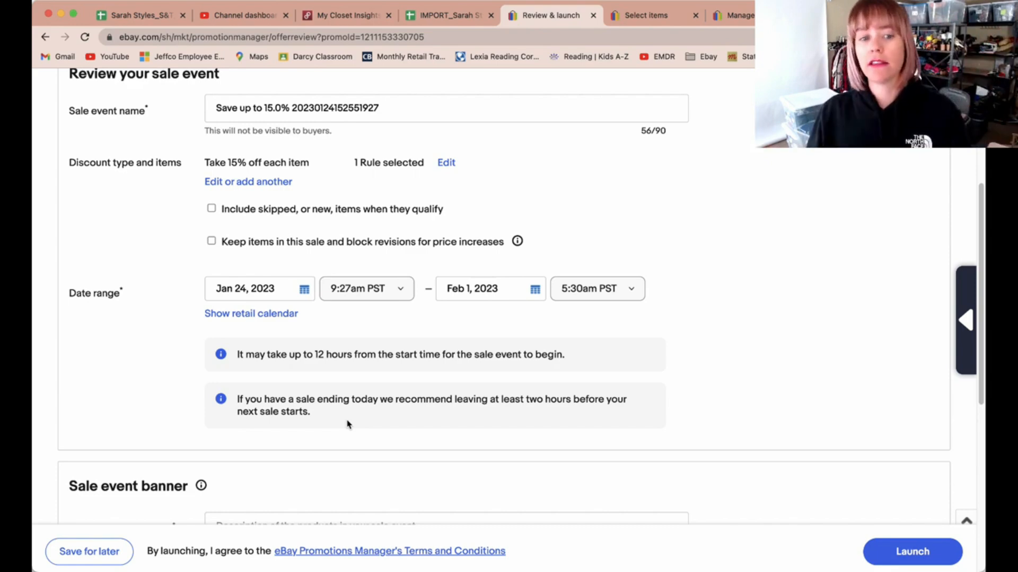
Step: Choose the beige cardigan photo as the sale event banner image
{"action": "scroll", "coordinate": [347, 424], "scroll_direction": "down", "scroll_amount": 3}
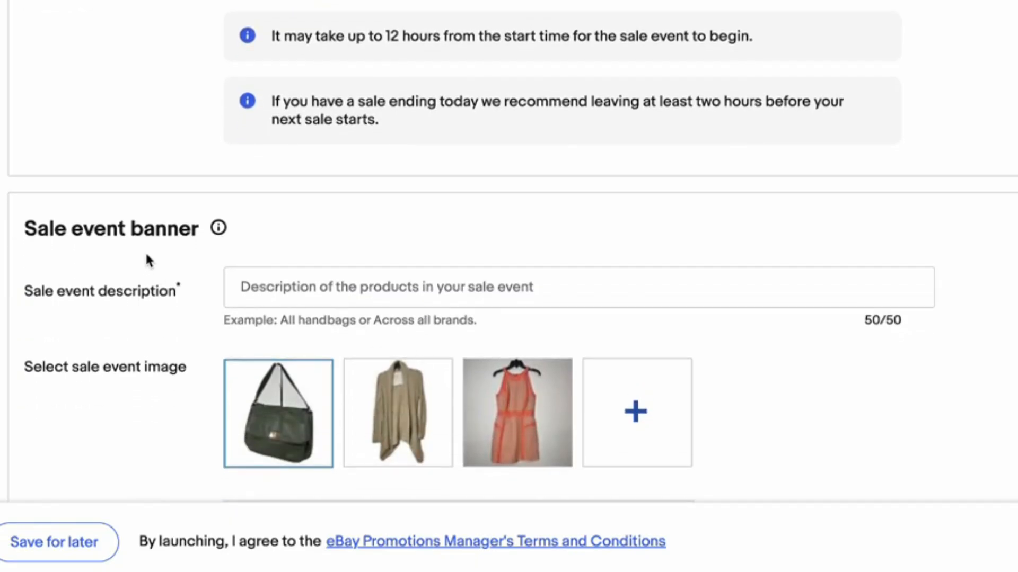
{"action": "left_click", "coordinate": [318, 290]}
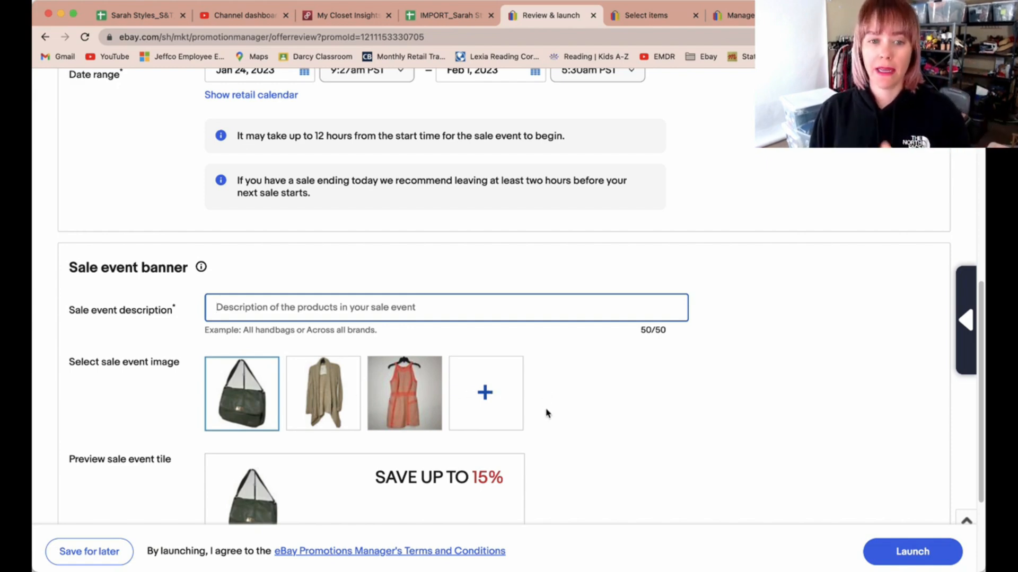
{"action": "scroll", "coordinate": [318, 374], "scroll_direction": "down", "scroll_amount": 2}
{"action": "left_click", "coordinate": [318, 318]}
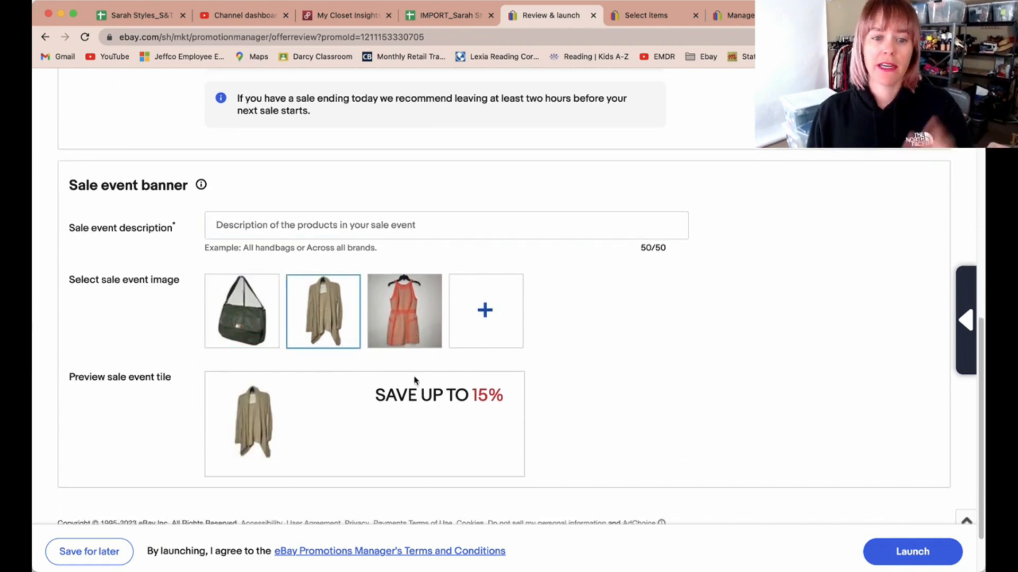
Step: Enter "Save Even More!" as the sale event description and launch the 15% off sale event
{"action": "left_click", "coordinate": [290, 225]}
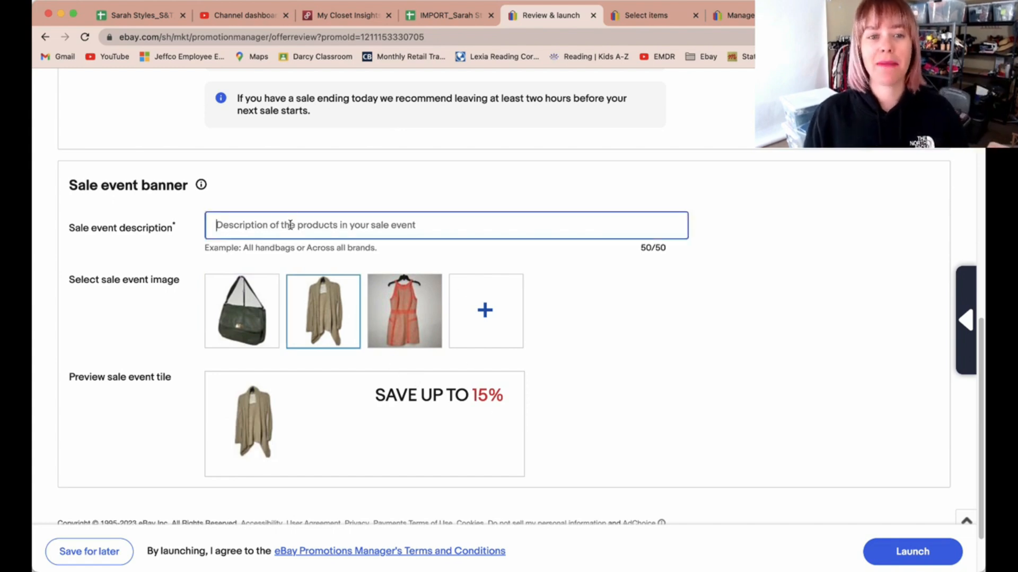
{"action": "type", "text": "Save E"}
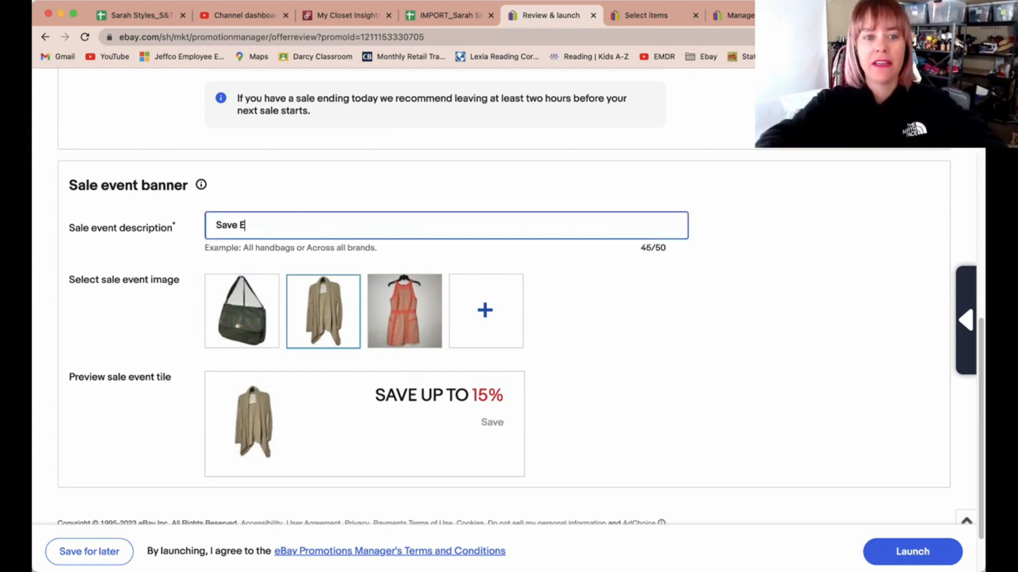
{"action": "type", "text": "ven More With A"}
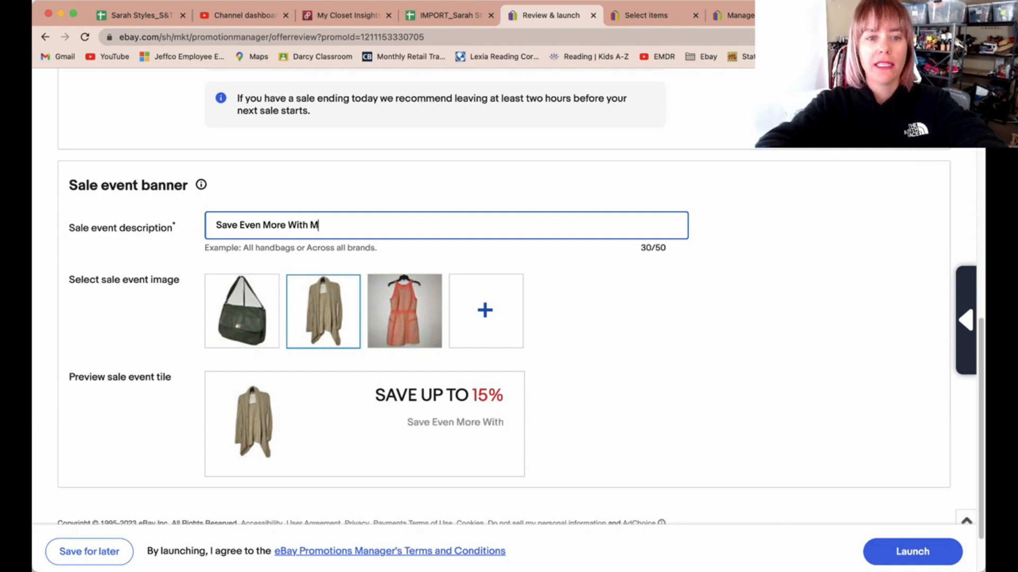
{"action": "key", "text": "BackSpace"}
{"action": "key", "text": "BackSpace"}
{"action": "key", "text": "BackSpace"}
{"action": "key", "text": "BackSpace"}
{"action": "key", "text": "BackSpace"}
{"action": "key", "text": "BackSpace"}
{"action": "key", "text": "BackSpace"}
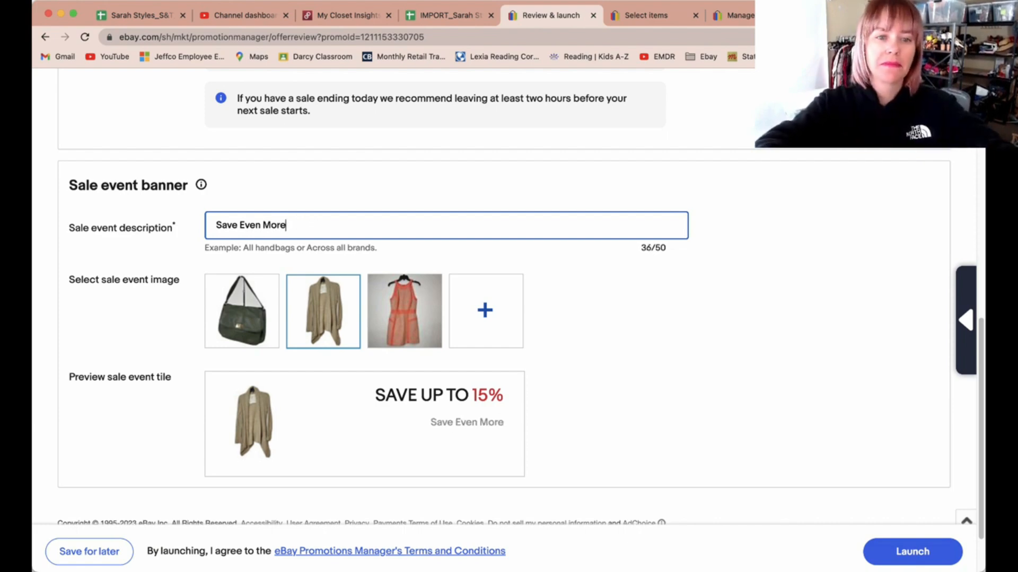
{"action": "type", "text": "!"}
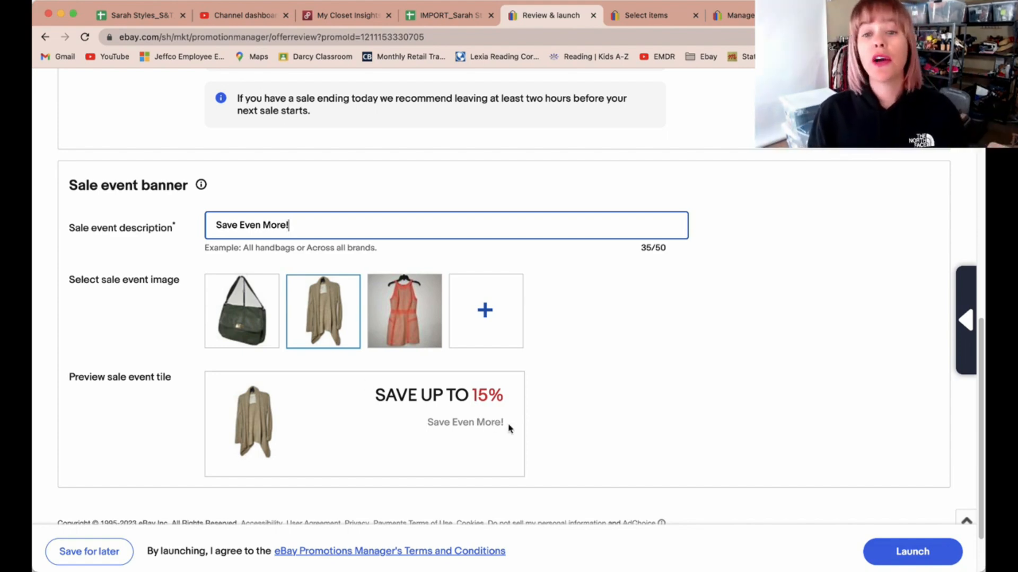
{"action": "scroll", "coordinate": [656, 453], "scroll_direction": "down", "scroll_amount": 2}
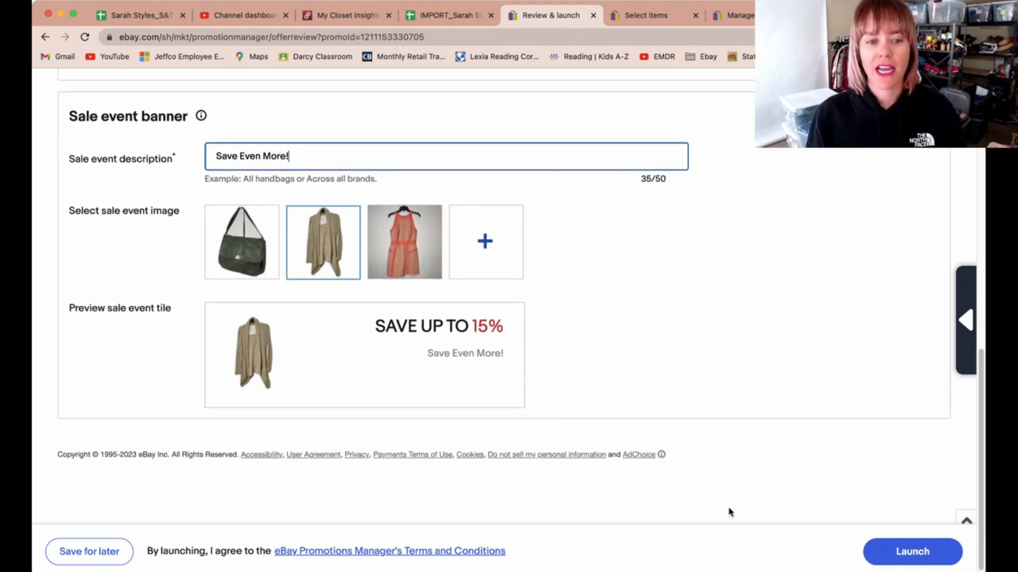
{"action": "left_click", "coordinate": [897, 553]}
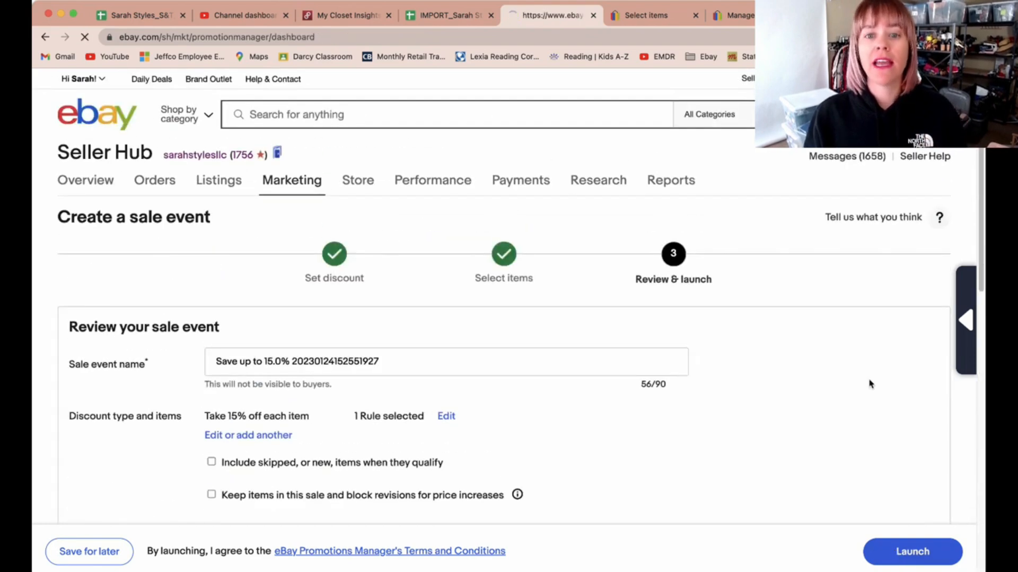
Step: Switch to the 30% off sale event draft and limit its item selection to the Baby eBay category
{"action": "left_click", "coordinate": [643, 17]}
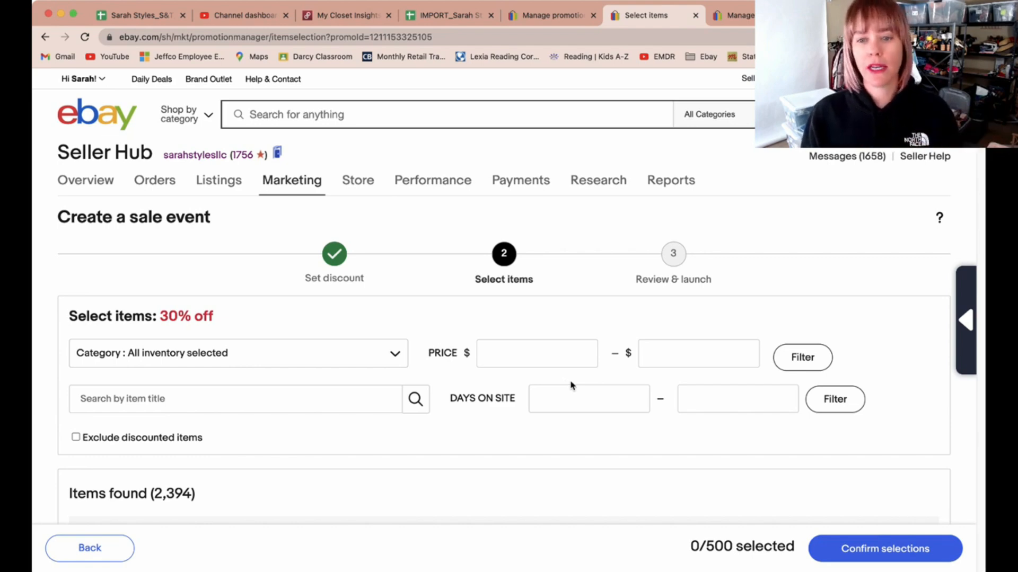
{"action": "left_click", "coordinate": [396, 354]}
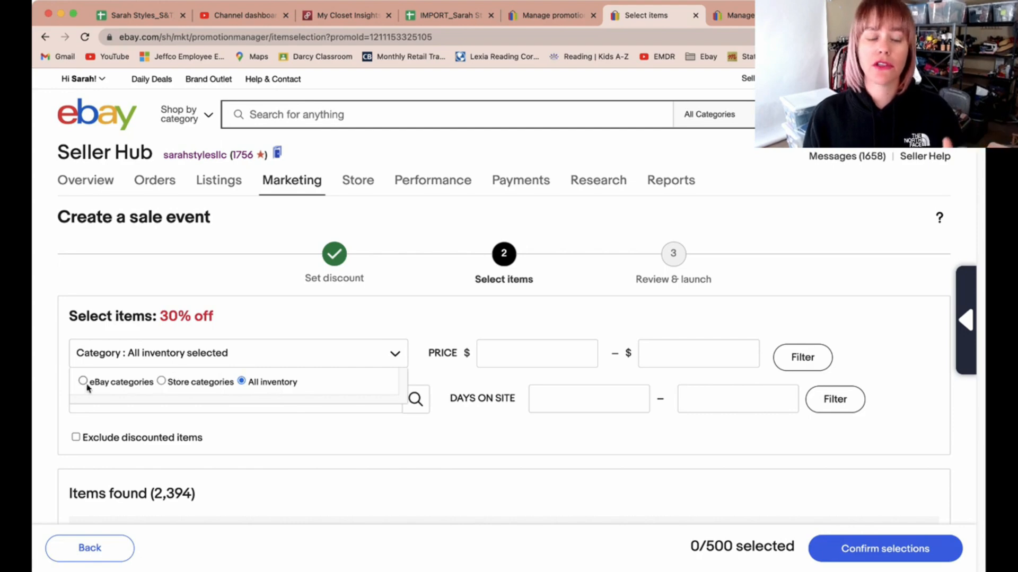
{"action": "left_click", "coordinate": [83, 382]}
{"action": "scroll", "coordinate": [215, 392], "scroll_direction": "down", "scroll_amount": 2}
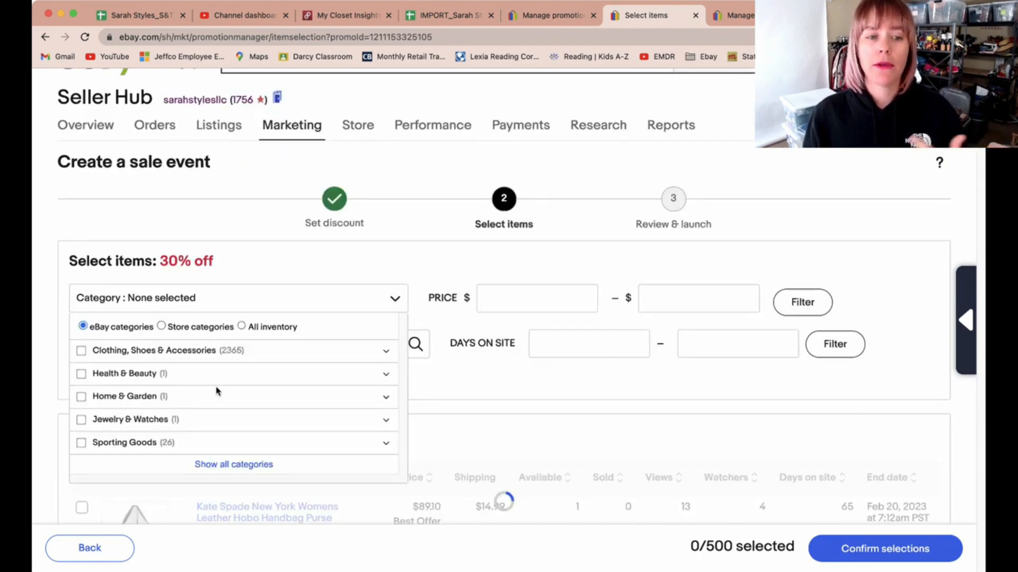
{"action": "left_click", "coordinate": [81, 332]}
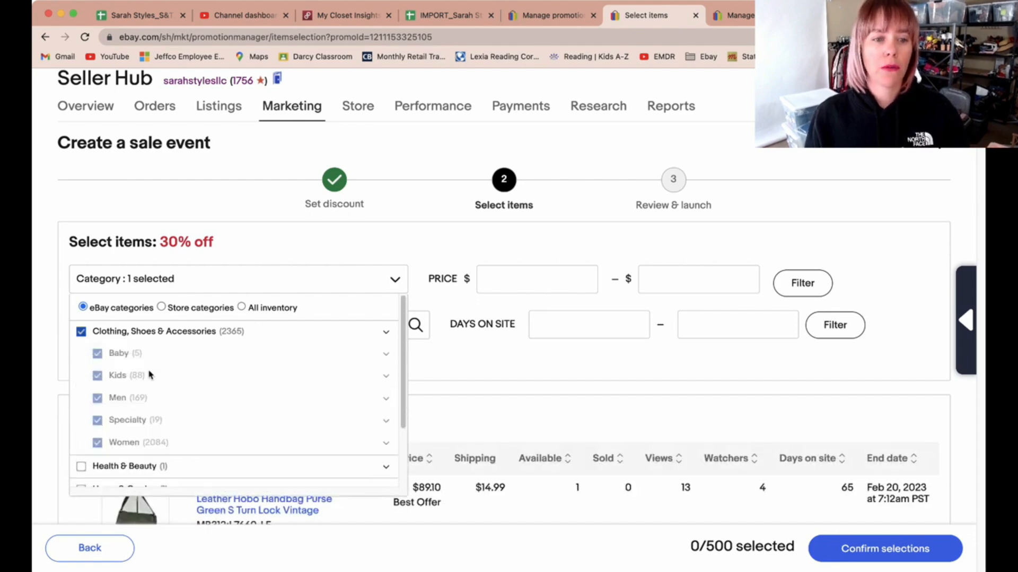
{"action": "left_click", "coordinate": [81, 331]}
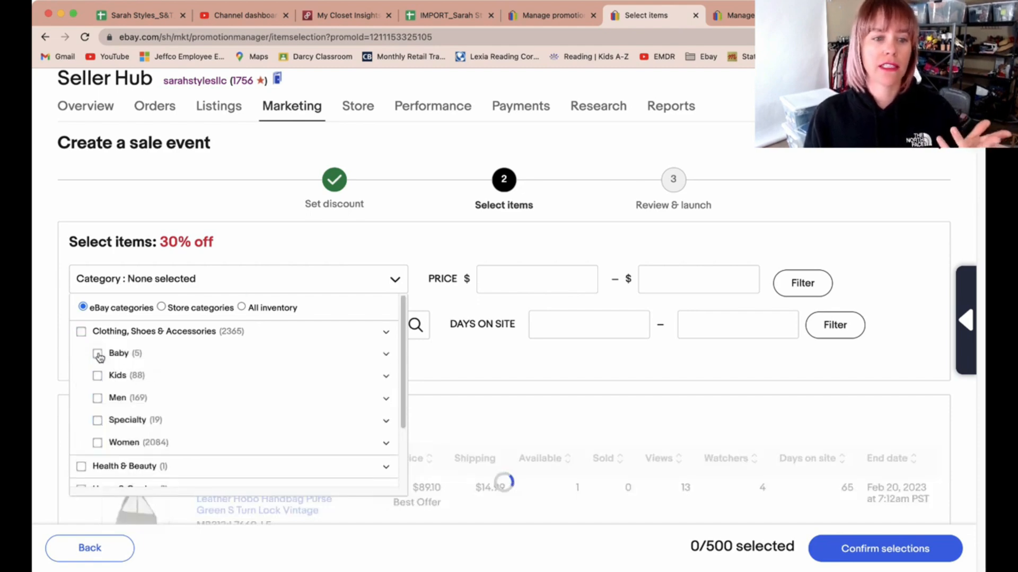
{"action": "left_click", "coordinate": [97, 353]}
{"action": "left_click", "coordinate": [510, 366]}
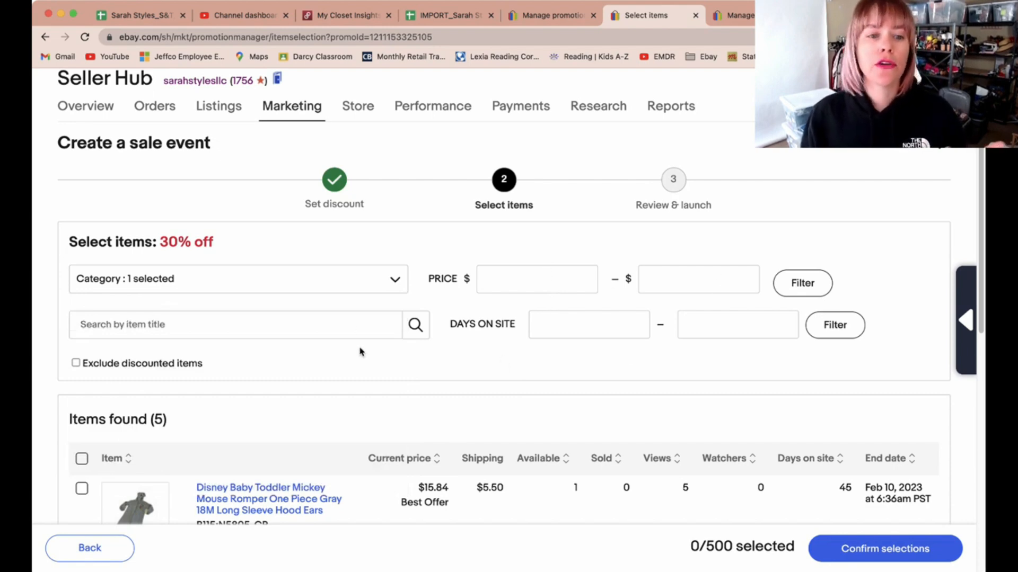
Step: Select all the filtered Baby items, confirm the selection, and save the sale event for review
{"action": "left_click", "coordinate": [576, 326]}
{"action": "left_click", "coordinate": [734, 321]}
{"action": "left_click", "coordinate": [597, 318]}
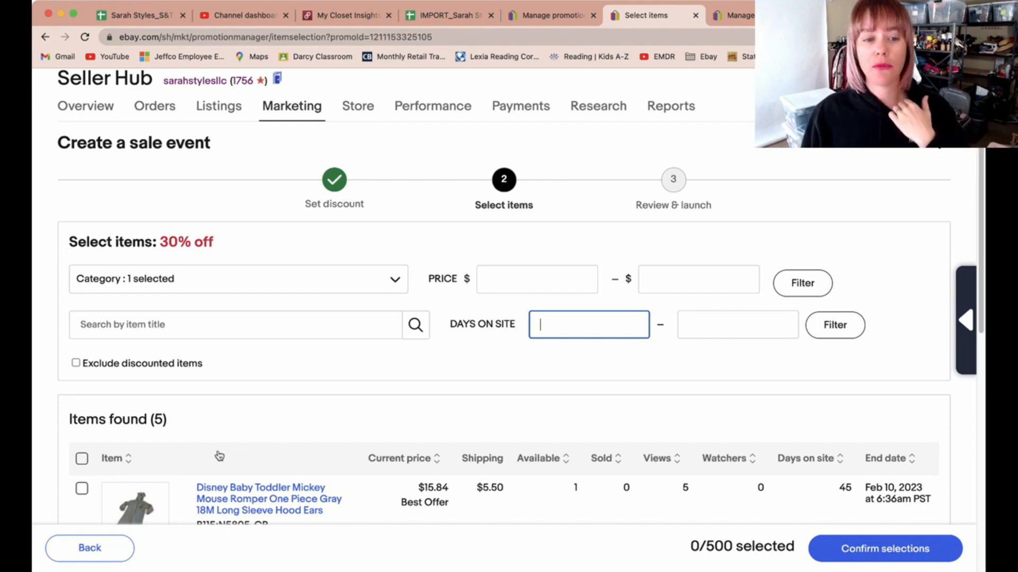
{"action": "scroll", "coordinate": [212, 455], "scroll_direction": "down", "scroll_amount": 1}
{"action": "left_click", "coordinate": [82, 456]}
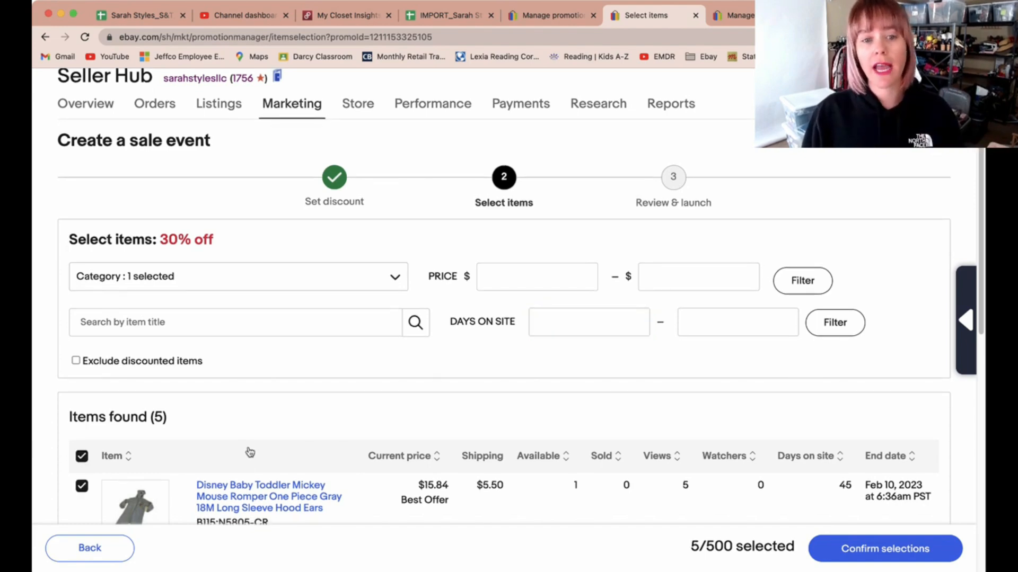
{"action": "left_click", "coordinate": [840, 557]}
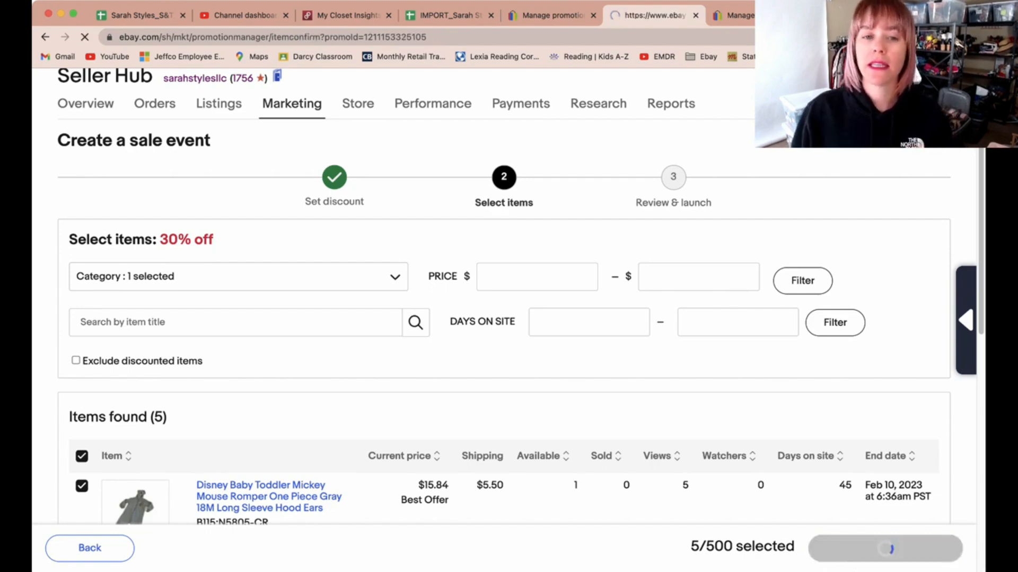
{"action": "scroll", "coordinate": [578, 485], "scroll_direction": "down", "scroll_amount": 5}
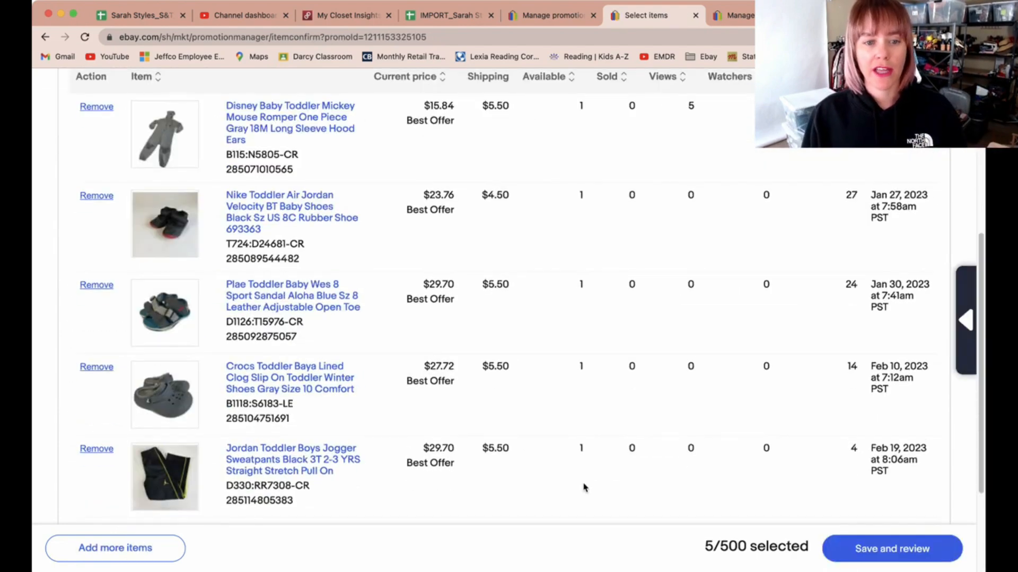
{"action": "left_click", "coordinate": [916, 558]}
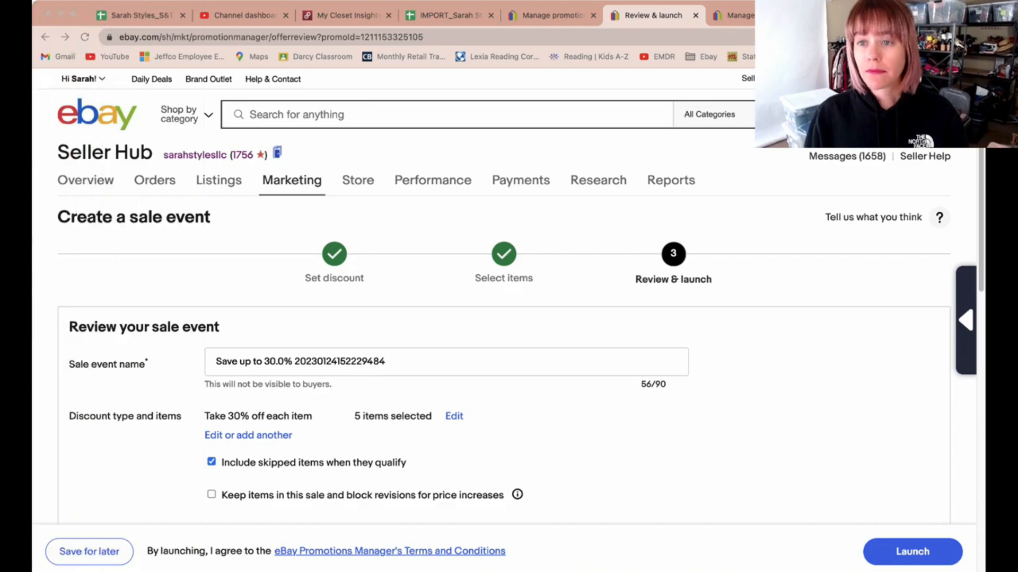
Step: Examine the promotions list and the action options available for active promotions
{"action": "left_click", "coordinate": [552, 15]}
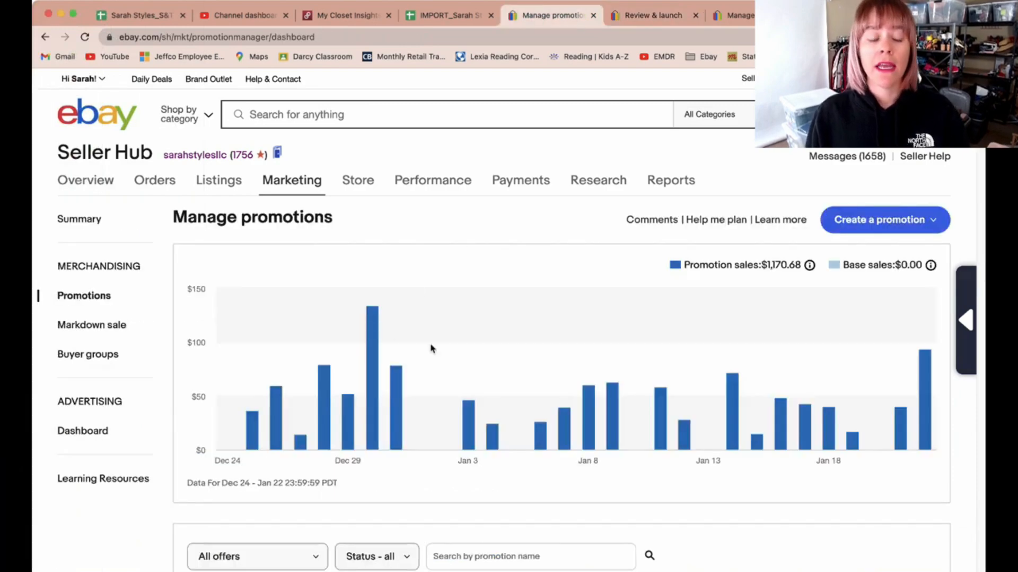
{"action": "scroll", "coordinate": [430, 348], "scroll_direction": "down", "scroll_amount": 8}
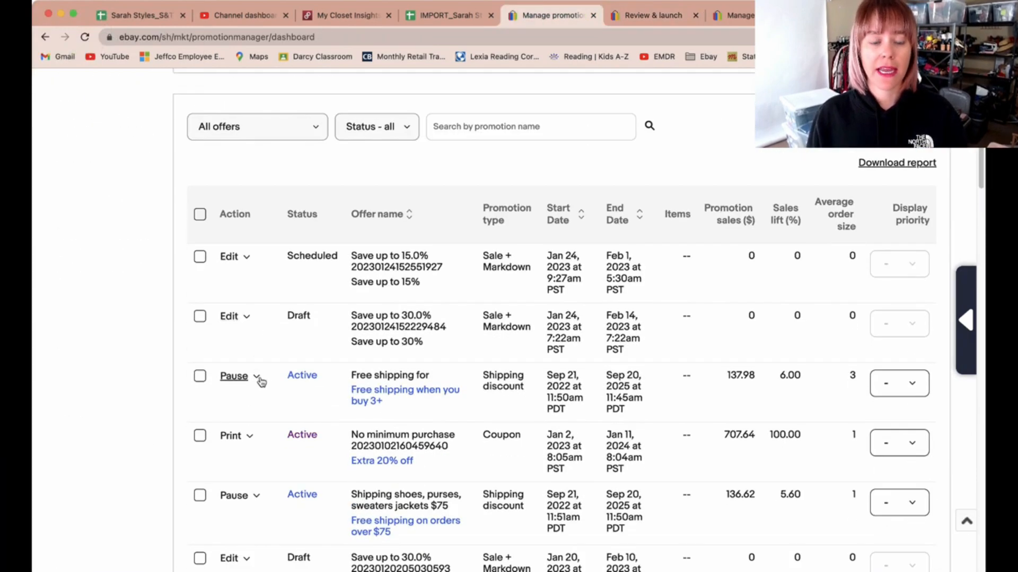
{"action": "left_click", "coordinate": [252, 438]}
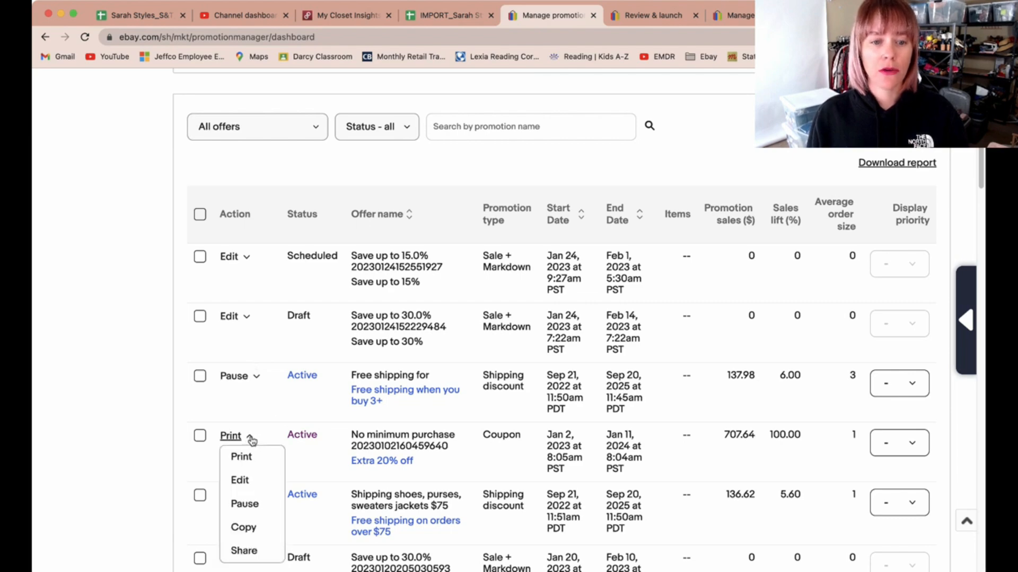
{"action": "scroll", "coordinate": [291, 424], "scroll_direction": "down", "scroll_amount": 2}
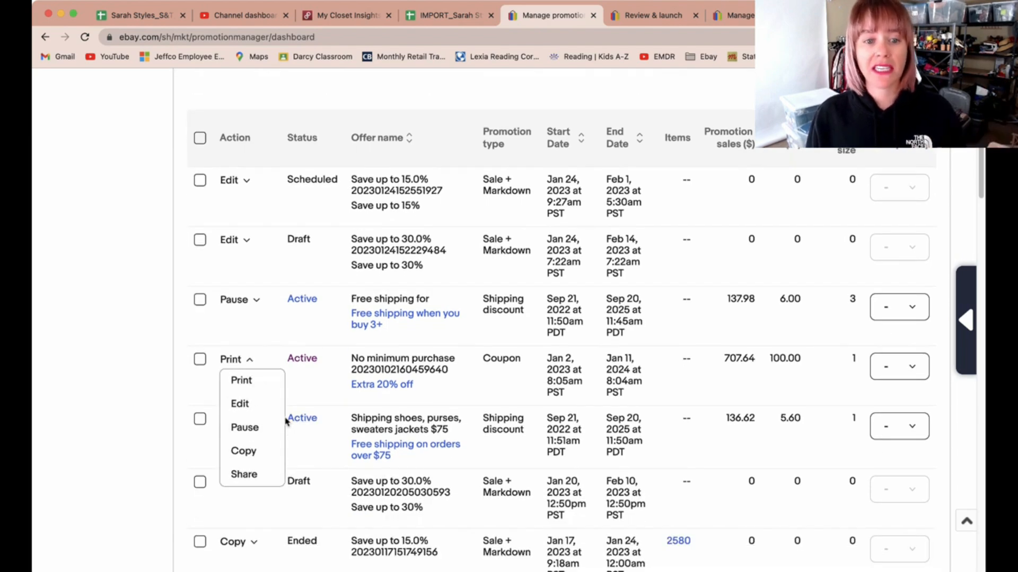
{"action": "scroll", "coordinate": [256, 461], "scroll_direction": "down", "scroll_amount": 1}
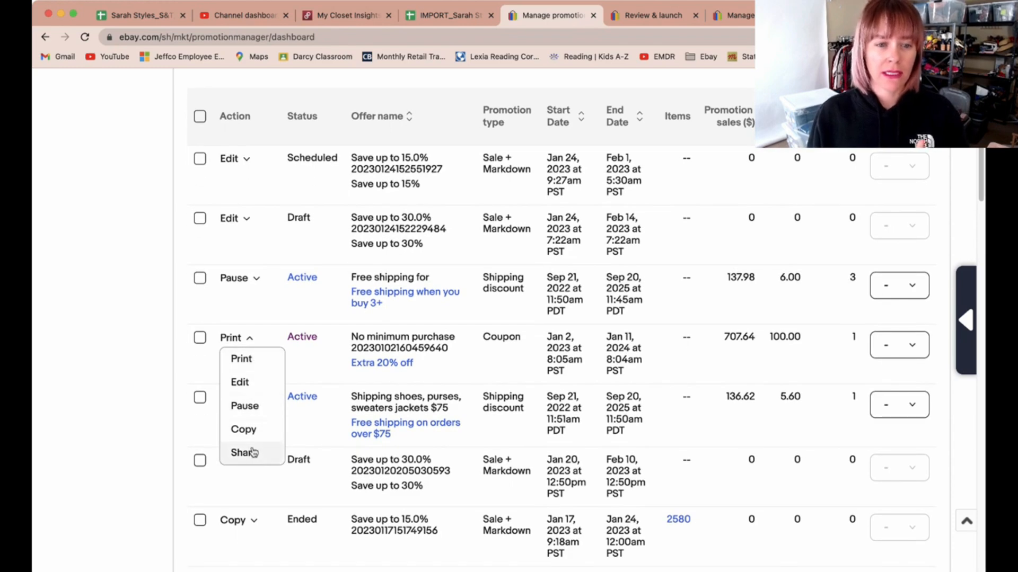
{"action": "scroll", "coordinate": [253, 453], "scroll_direction": "down", "scroll_amount": 1}
{"action": "scroll", "coordinate": [252, 453], "scroll_direction": "up", "scroll_amount": 1}
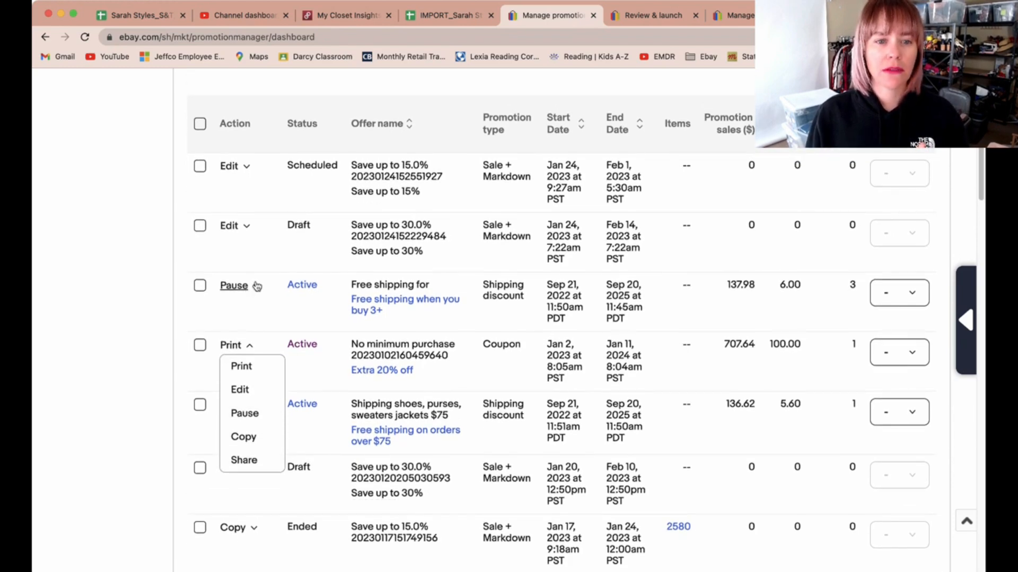
{"action": "left_click", "coordinate": [256, 287]}
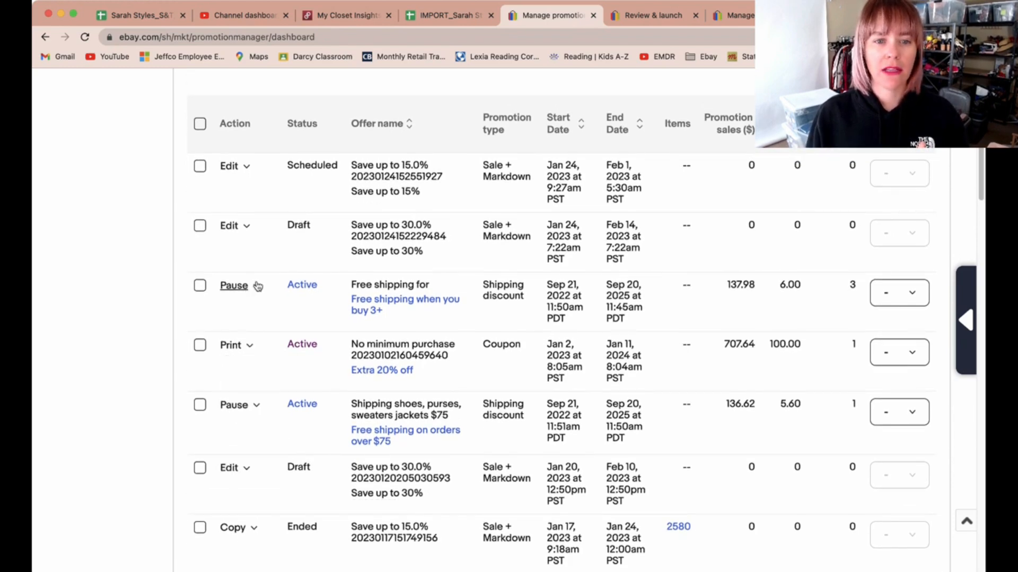
{"action": "left_click", "coordinate": [146, 340]}
{"action": "scroll", "coordinate": [148, 285], "scroll_direction": "up", "scroll_amount": 4}
{"action": "scroll", "coordinate": [149, 285], "scroll_direction": "up", "scroll_amount": 1}
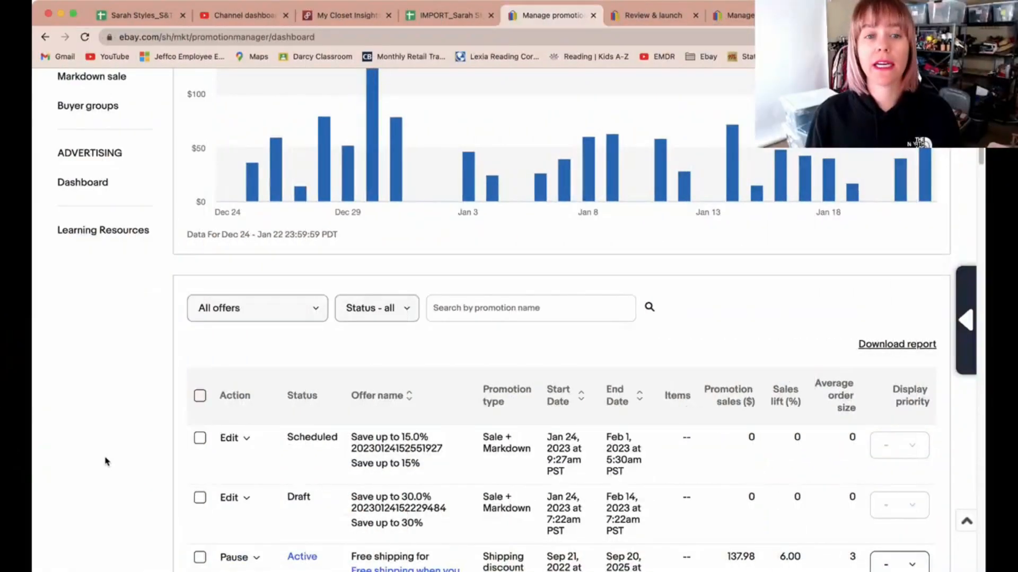
{"action": "scroll", "coordinate": [125, 454], "scroll_direction": "up", "scroll_amount": 5}
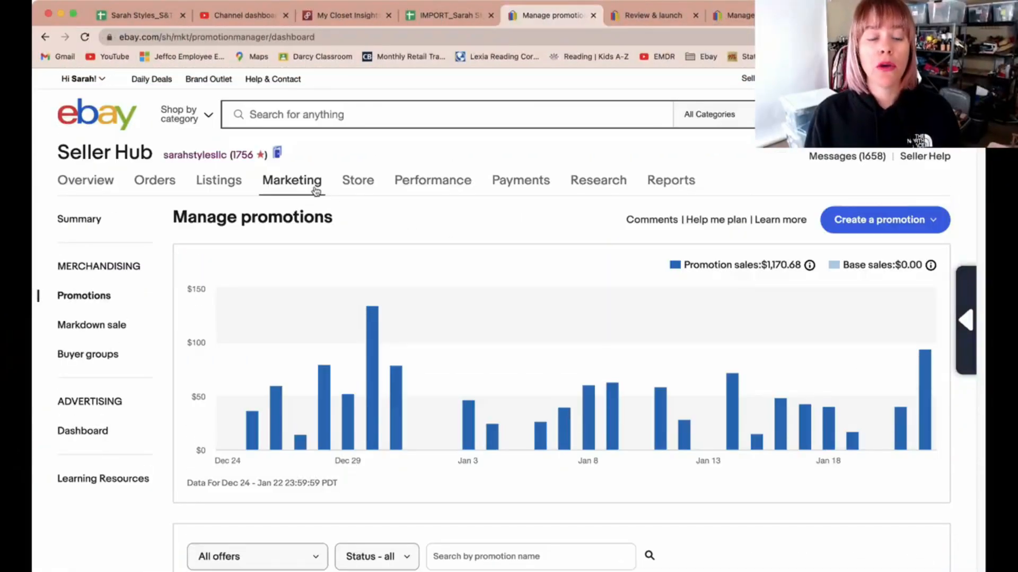
Step: Filter the promotions list to show only Sale event + markdown offers and open the status filter
{"action": "mouse_move", "coordinate": [291, 186]}
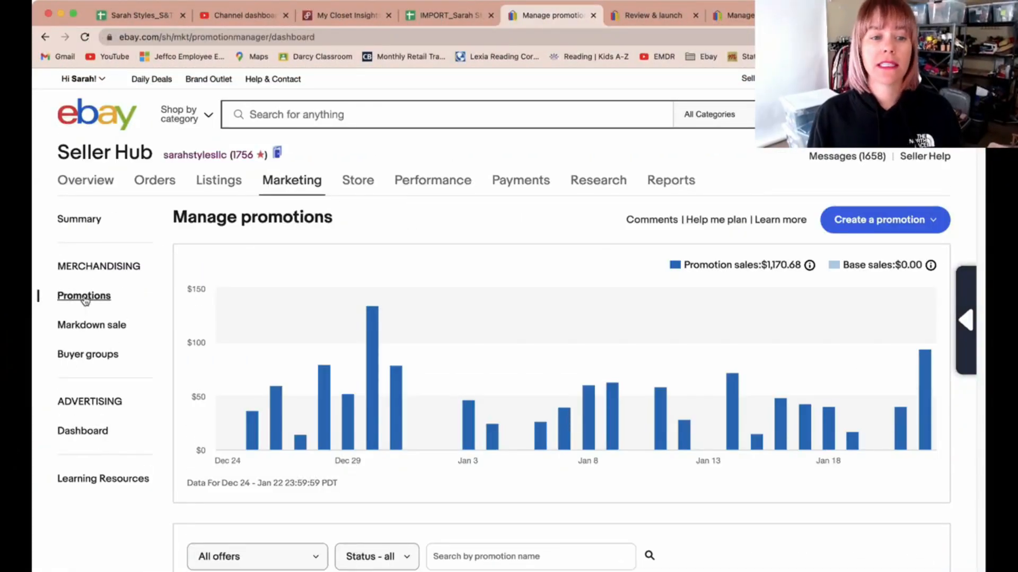
{"action": "scroll", "coordinate": [513, 437], "scroll_direction": "down", "scroll_amount": 4}
{"action": "scroll", "coordinate": [513, 438], "scroll_direction": "down", "scroll_amount": 2}
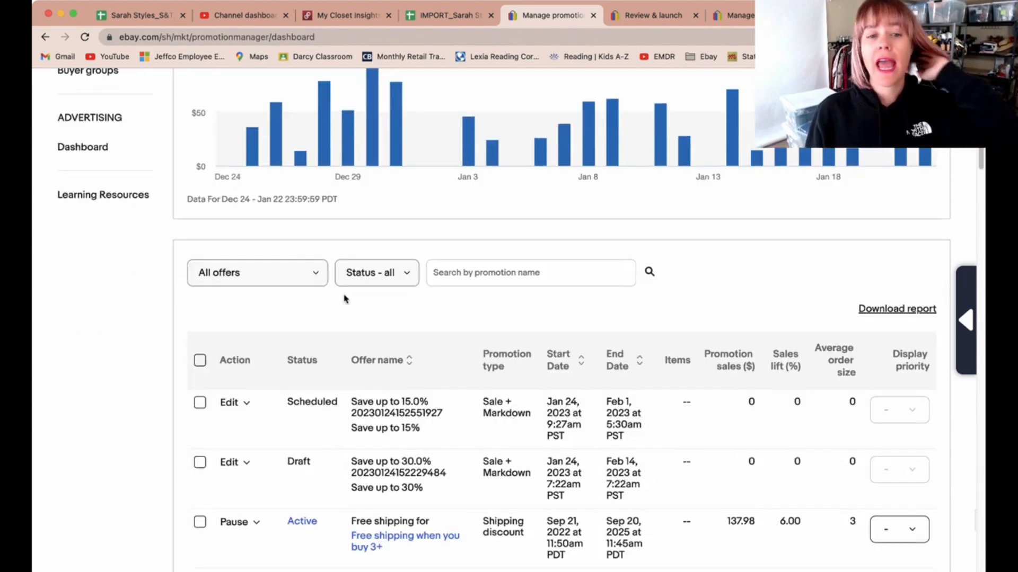
{"action": "left_click", "coordinate": [312, 275]}
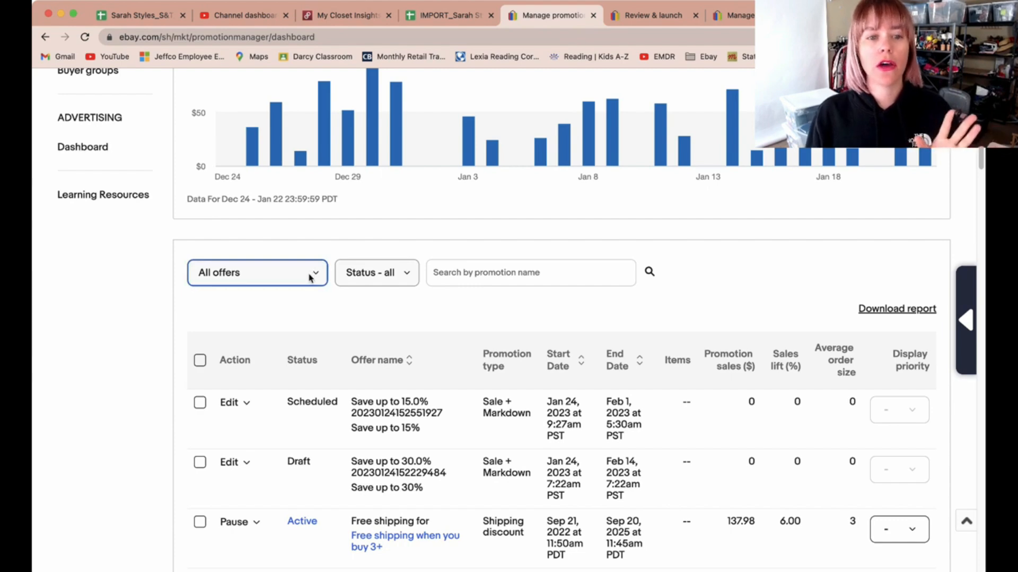
{"action": "left_click", "coordinate": [280, 370]}
{"action": "scroll", "coordinate": [281, 371], "scroll_direction": "down", "scroll_amount": 3}
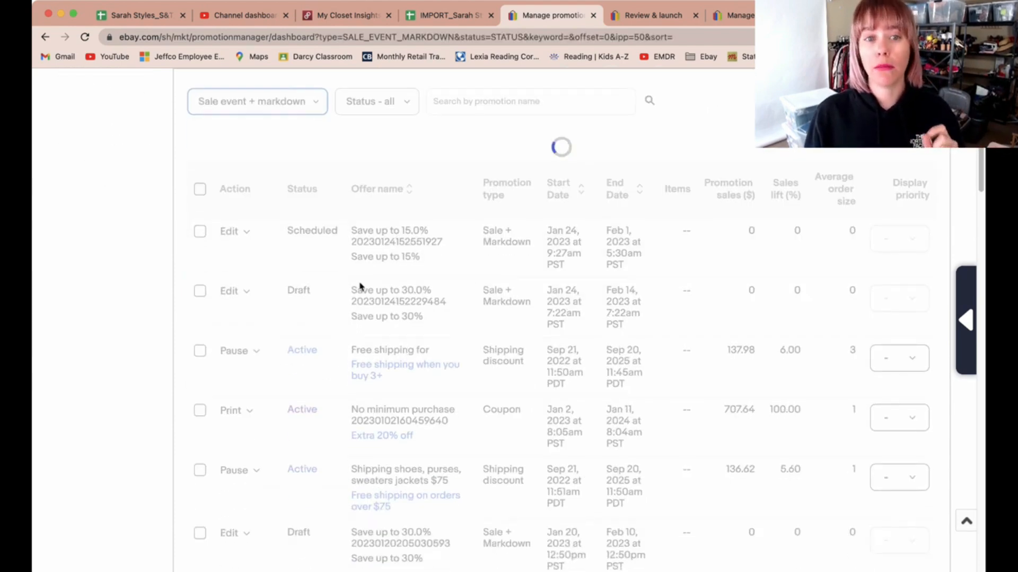
{"action": "left_click", "coordinate": [395, 104]}
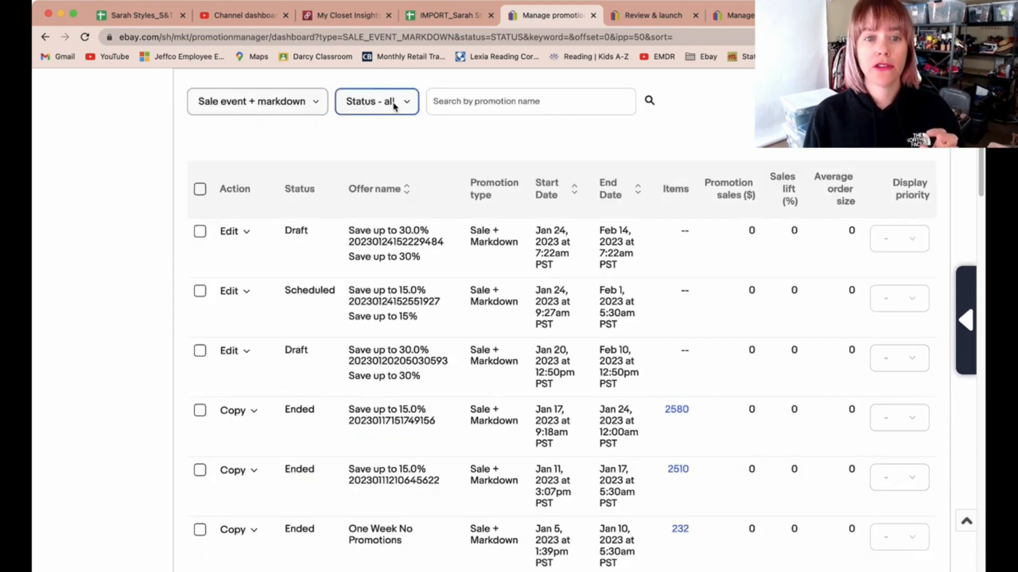
{"action": "left_click", "coordinate": [373, 179]}
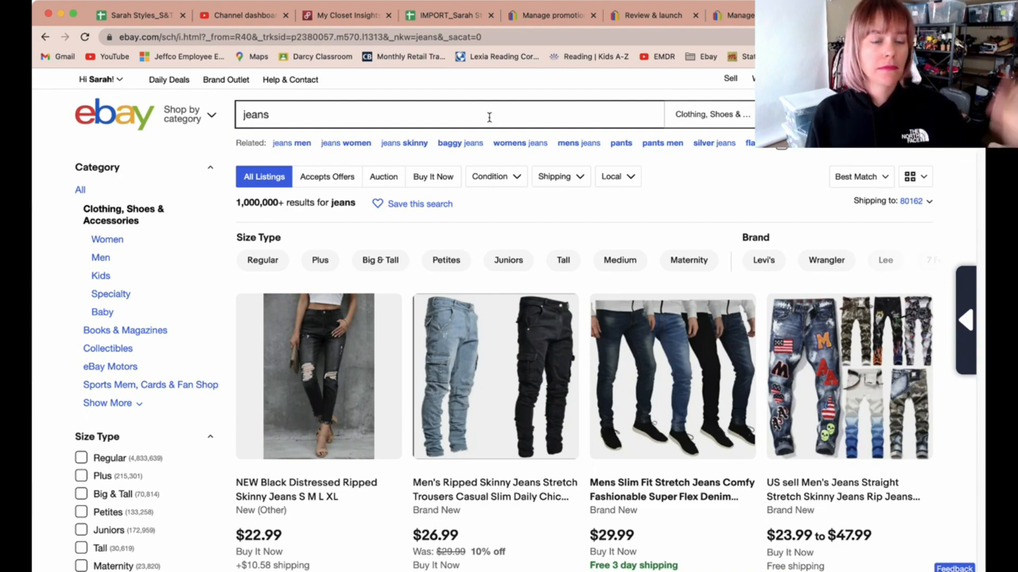
Step: Examine the jeans search results listings for how promotion discounts are displayed
{"action": "scroll", "coordinate": [591, 234], "scroll_direction": "down", "scroll_amount": 4}
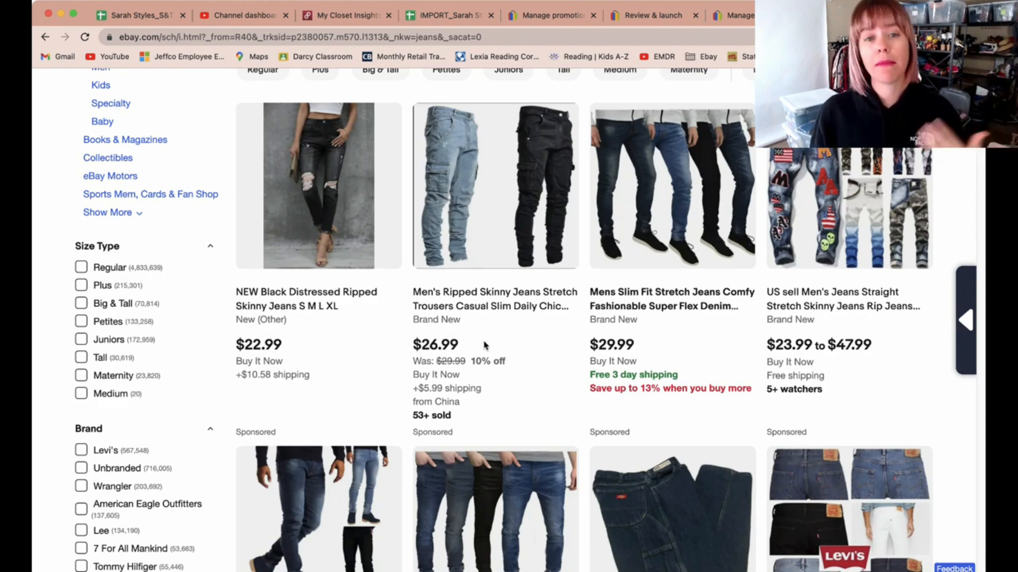
{"action": "scroll", "coordinate": [471, 317], "scroll_direction": "down", "scroll_amount": 9}
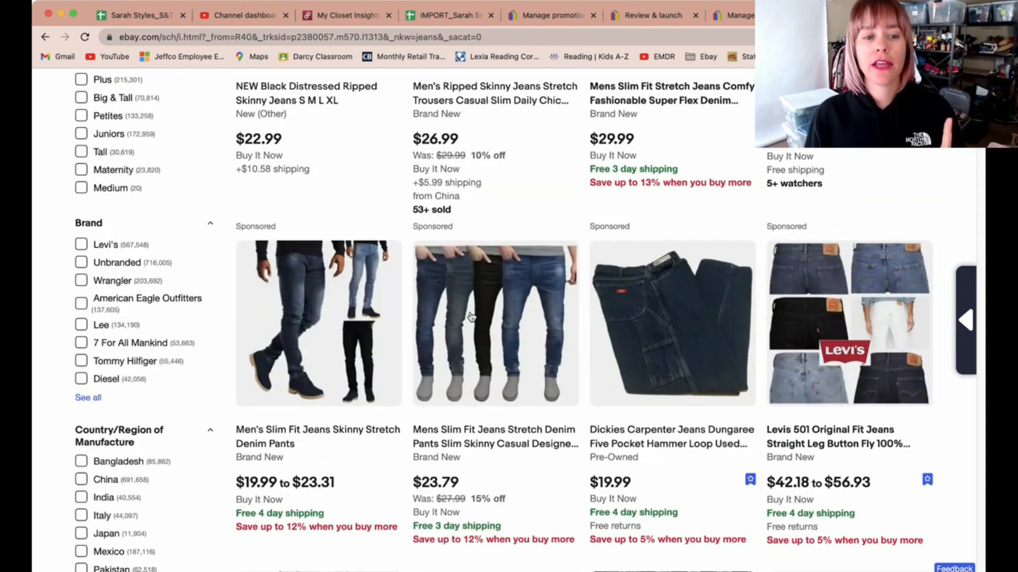
Step: Browse further through the jeans search results, comparing the markdown and multi-buy discount labels on each listing
{"action": "scroll", "coordinate": [471, 317], "scroll_direction": "down", "scroll_amount": 3}
{"action": "scroll", "coordinate": [471, 316], "scroll_direction": "down", "scroll_amount": 10}
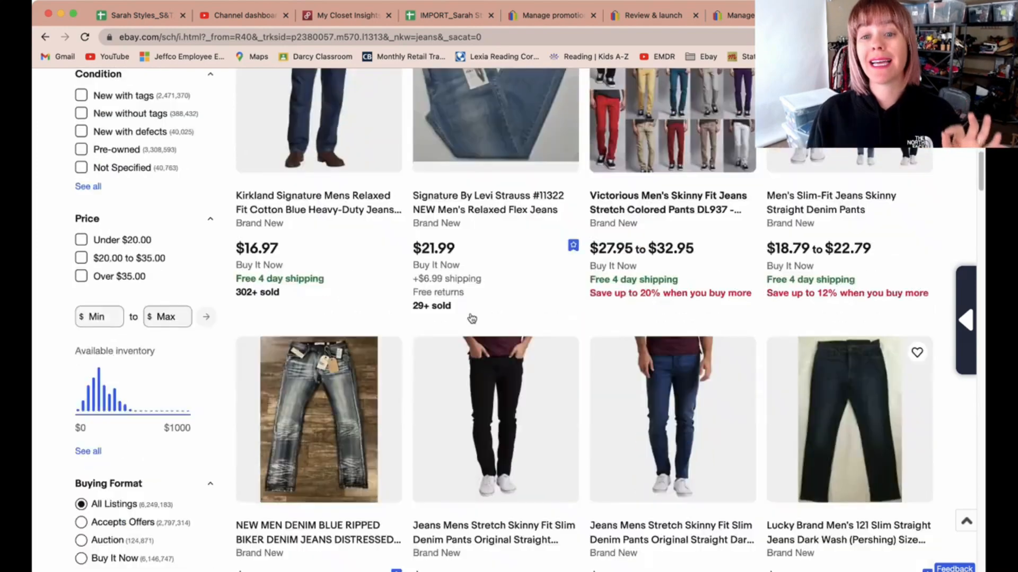
{"action": "scroll", "coordinate": [123, 289], "scroll_direction": "up", "scroll_amount": 16}
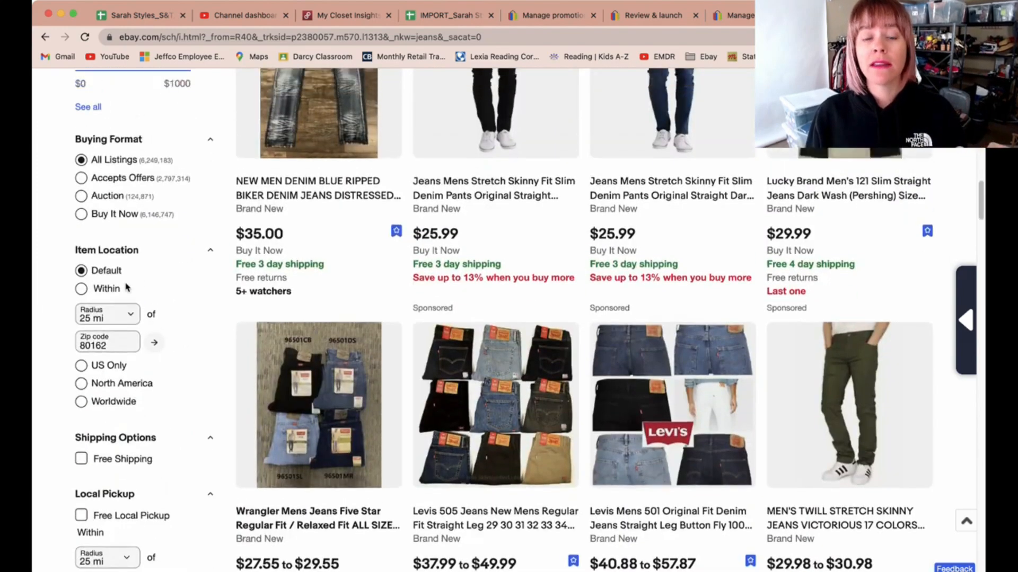
{"action": "scroll", "coordinate": [132, 217], "scroll_direction": "up", "scroll_amount": 7}
{"action": "scroll", "coordinate": [132, 219], "scroll_direction": "up", "scroll_amount": 3}
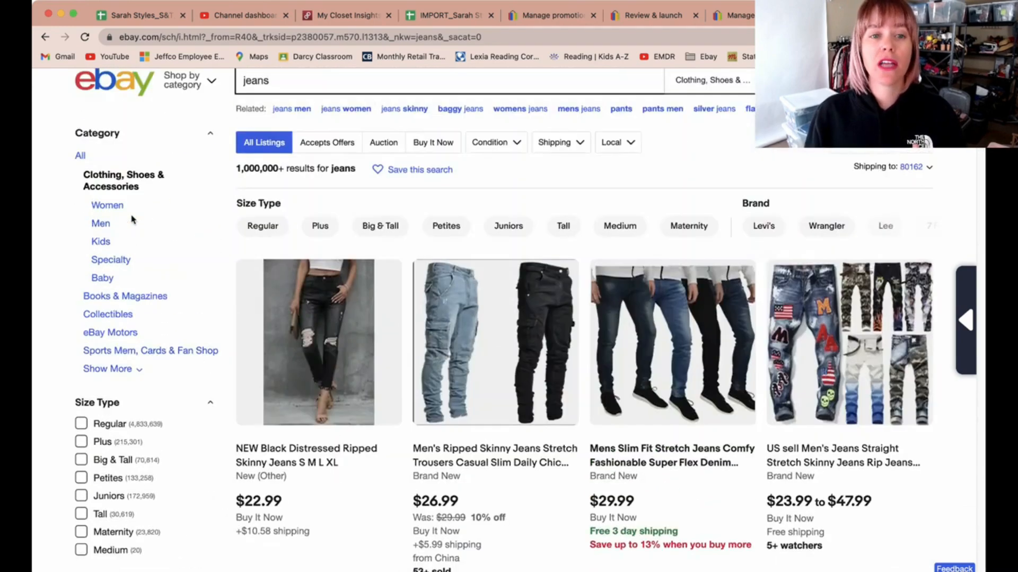
{"action": "scroll", "coordinate": [154, 360], "scroll_direction": "down", "scroll_amount": 6}
{"action": "scroll", "coordinate": [148, 338], "scroll_direction": "down", "scroll_amount": 1}
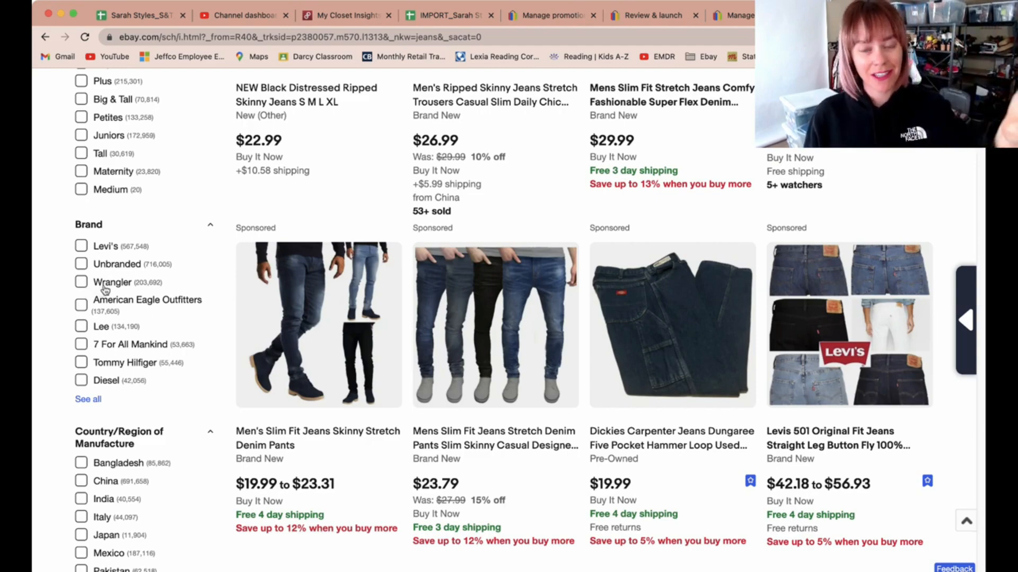
{"action": "scroll", "coordinate": [104, 290], "scroll_direction": "down", "scroll_amount": 10}
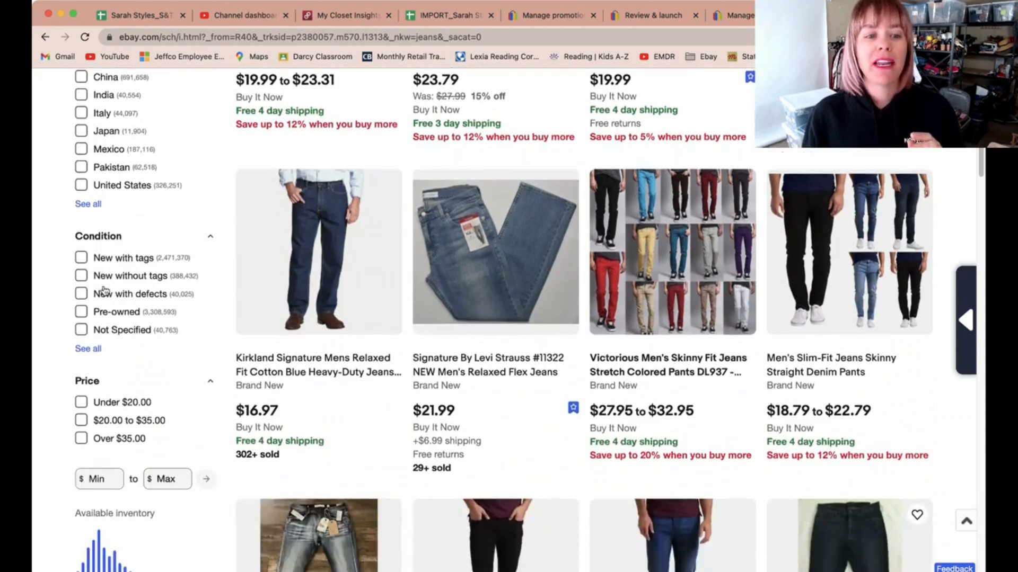
{"action": "scroll", "coordinate": [105, 290], "scroll_direction": "down", "scroll_amount": 10}
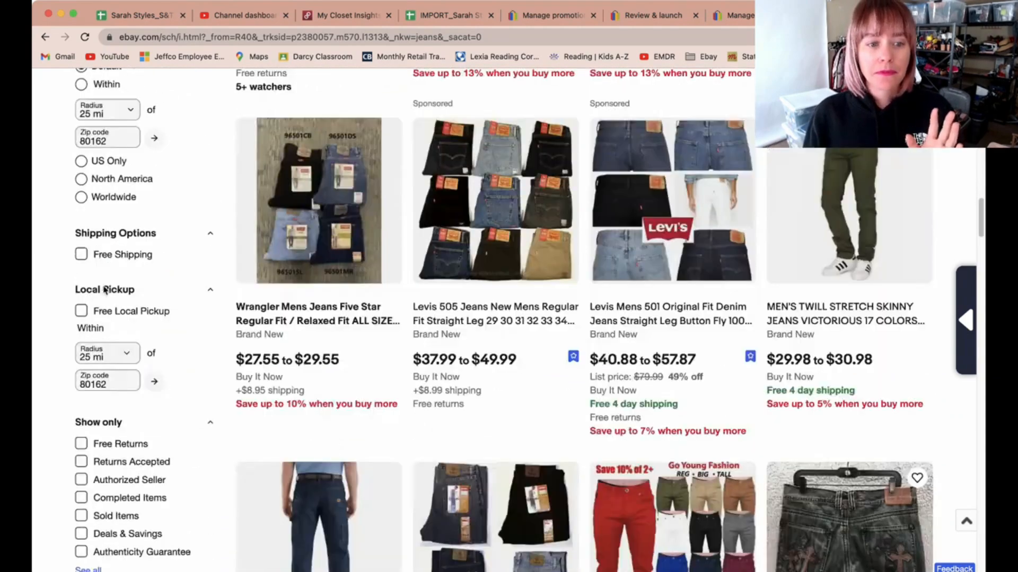